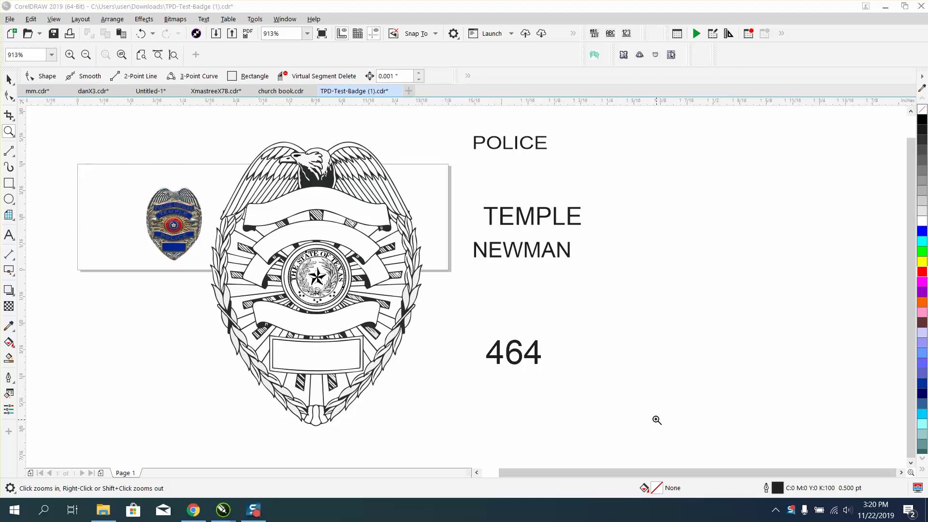
- Draw a yellow rectangle around the badge, send it behind, then delete it
left_click(9, 183)
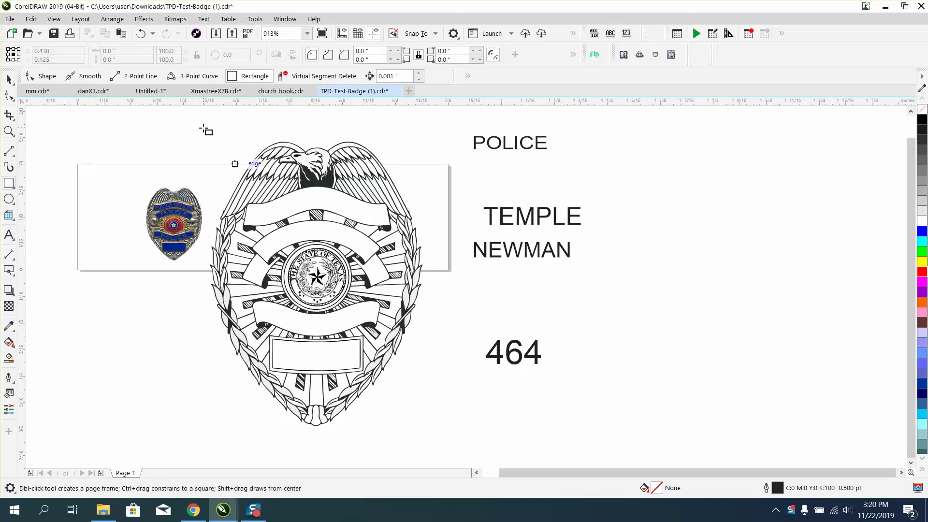
mouse_move(202, 129)
left_mouse_down()
mouse_move(371, 414)
mouse_move(433, 434)
left_mouse_up()
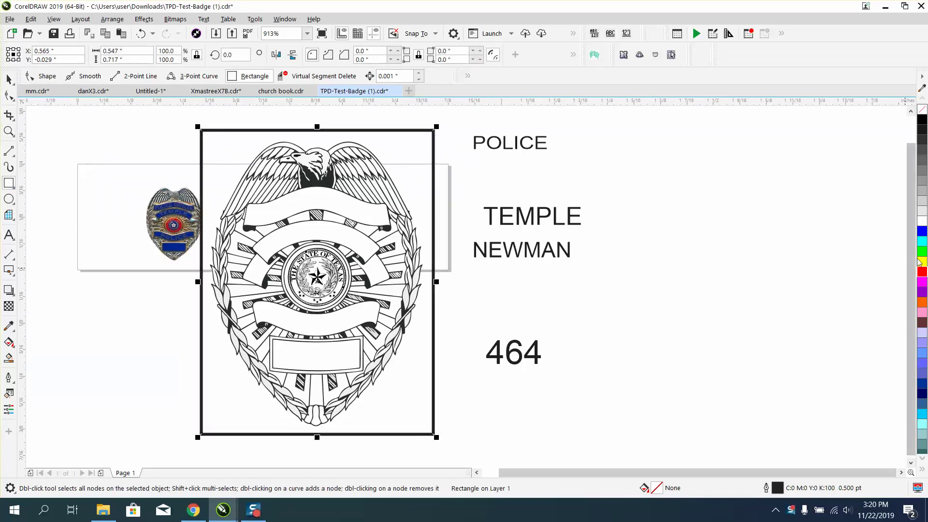
left_click(920, 262)
key("ctrl+Page_Down")
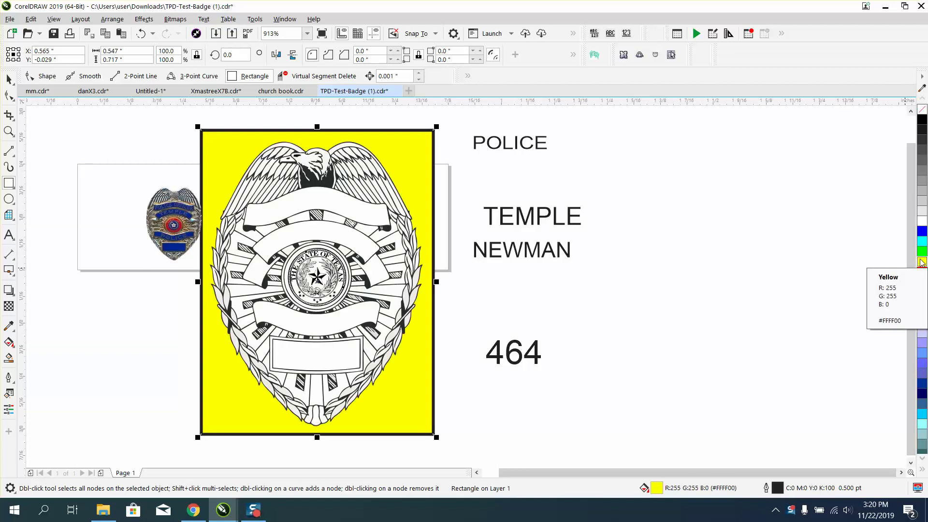
left_click(8, 79)
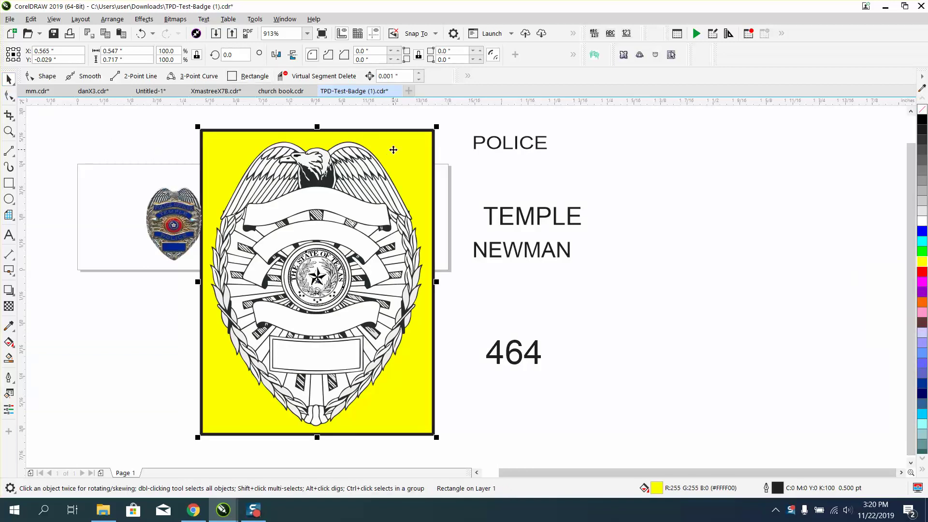
key("Delete")
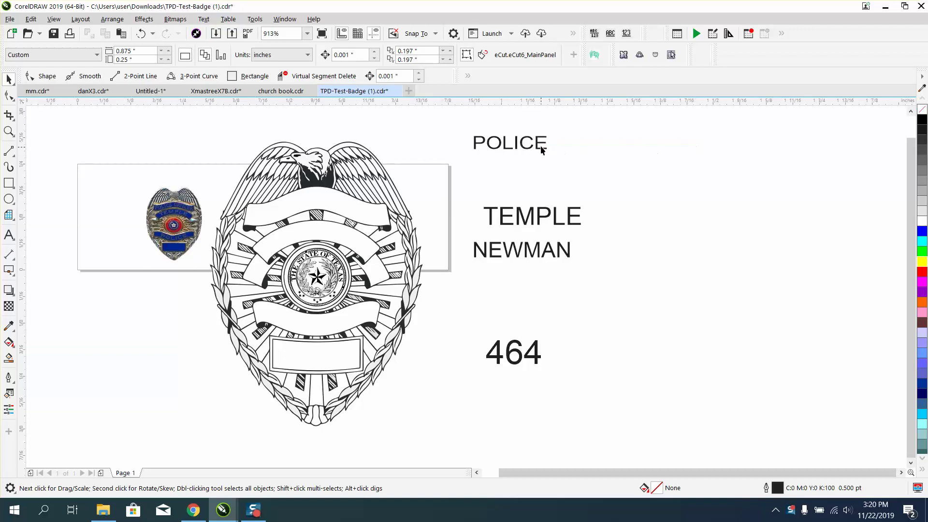
- Move POLICE up and right, with TEMPLE and NEWMAN placed beneath it
left_click_drag(518, 145, 729, 137)
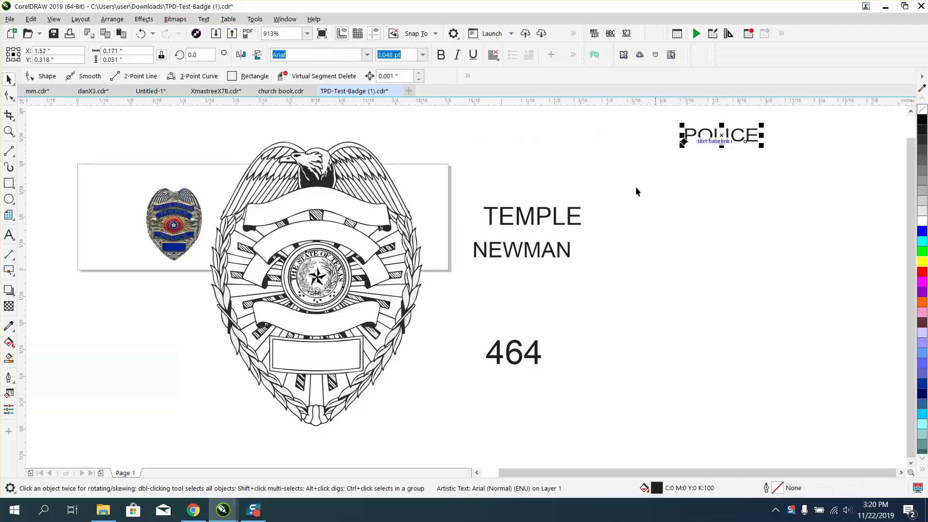
left_click_drag(543, 218, 745, 214)
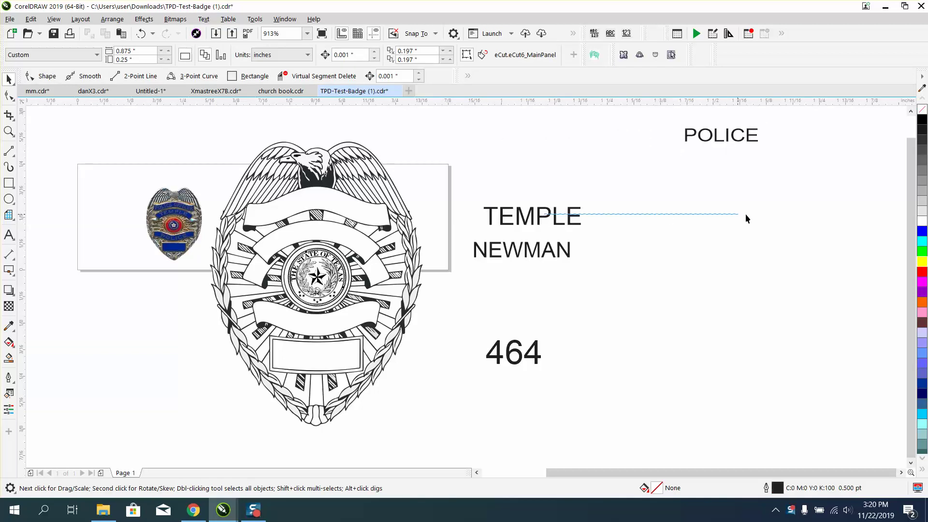
left_click_drag(550, 218, 737, 172)
left_click_drag(540, 256, 749, 216)
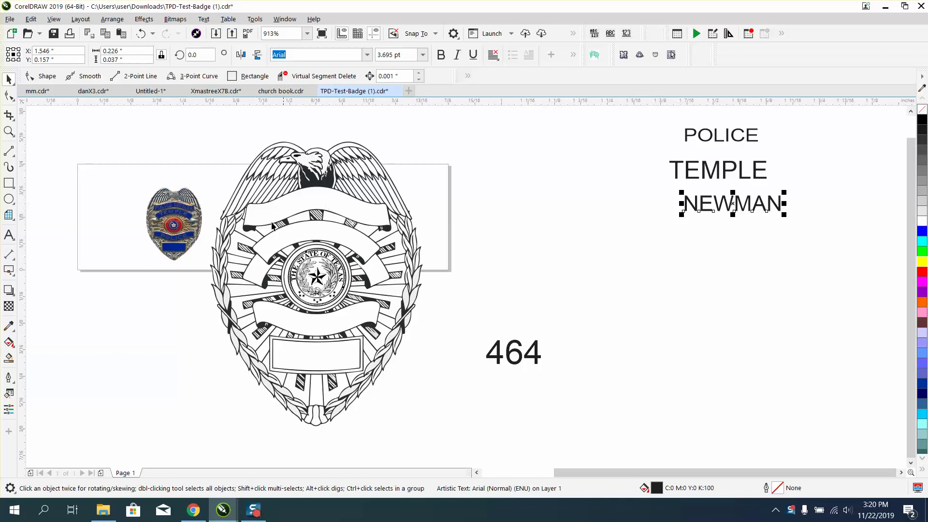
- Set the nudge distance to 0.5 inch
left_click(9, 357)
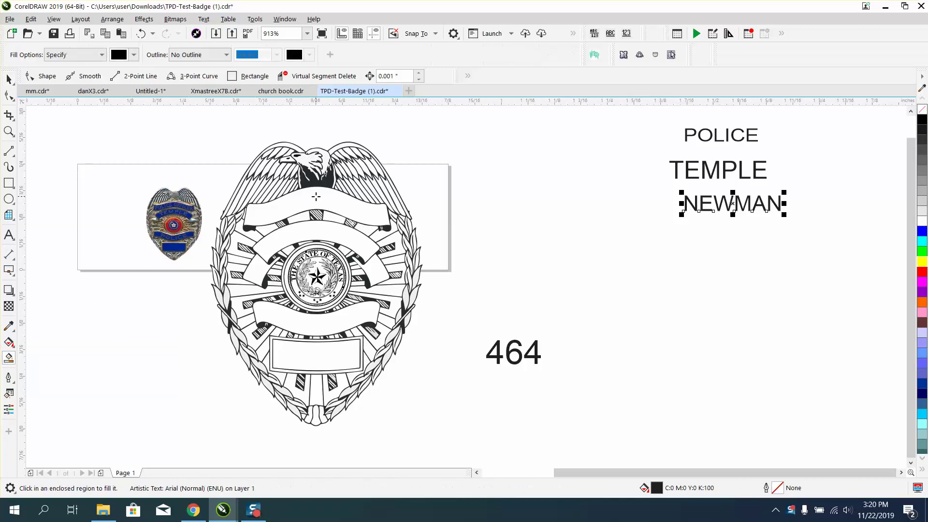
left_click(9, 79)
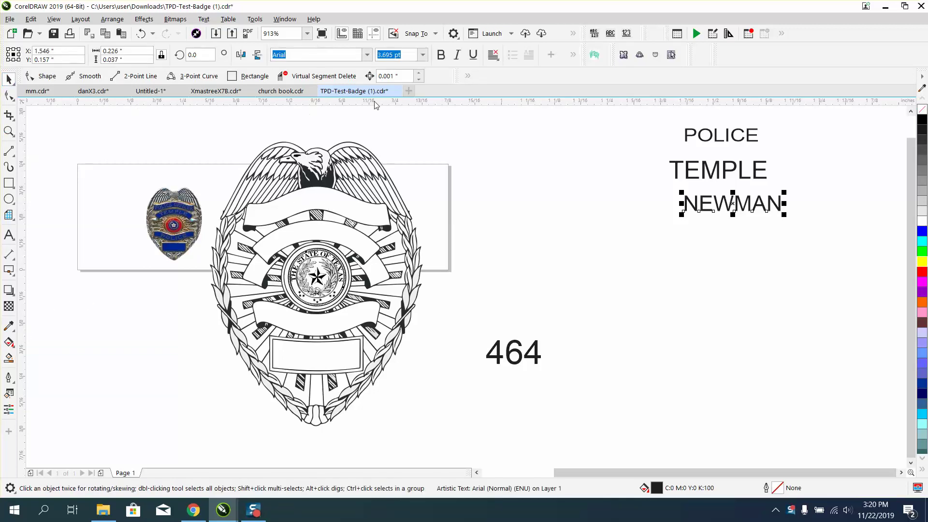
double_click(395, 76)
type(".5")
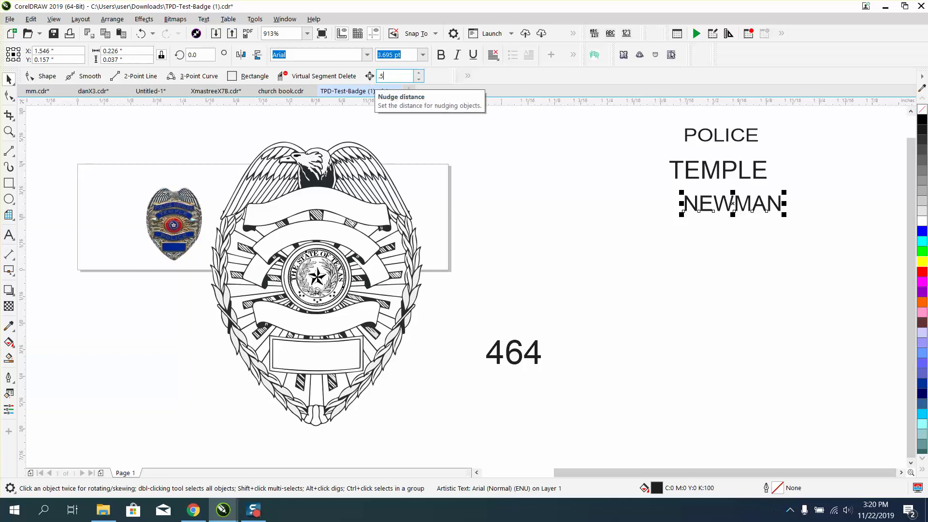
- Smart Fill the top, second and lower banners black, nudging each copy 0.5" right
left_click(8, 360)
left_click(308, 206)
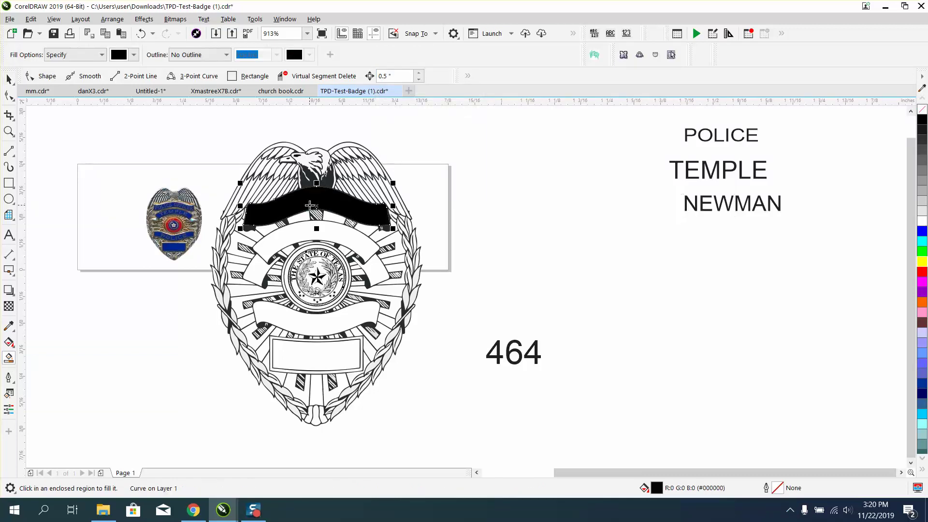
key("Right")
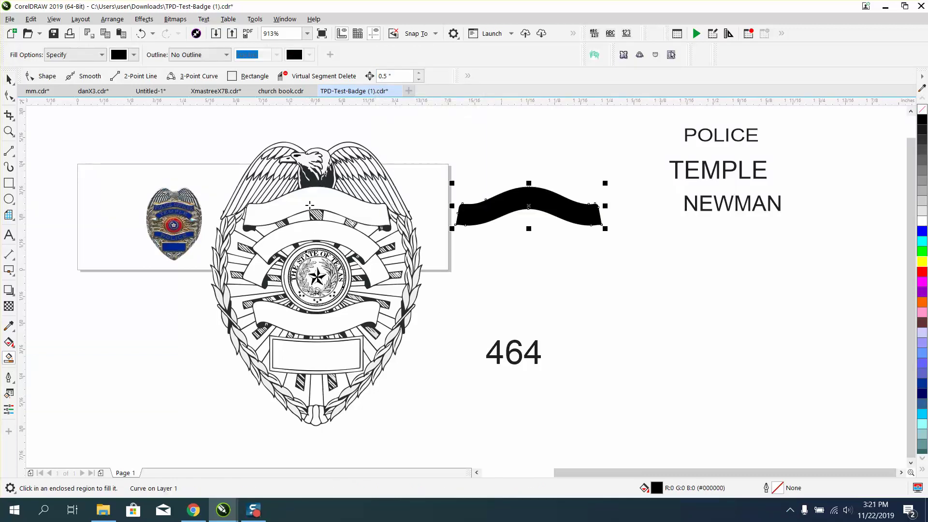
left_click(330, 236)
key("Right")
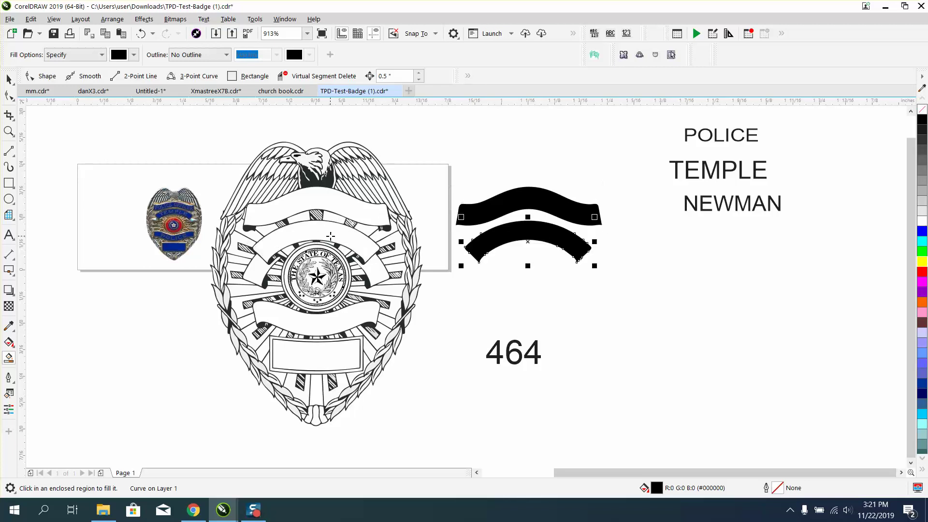
left_click(304, 318)
key("Right")
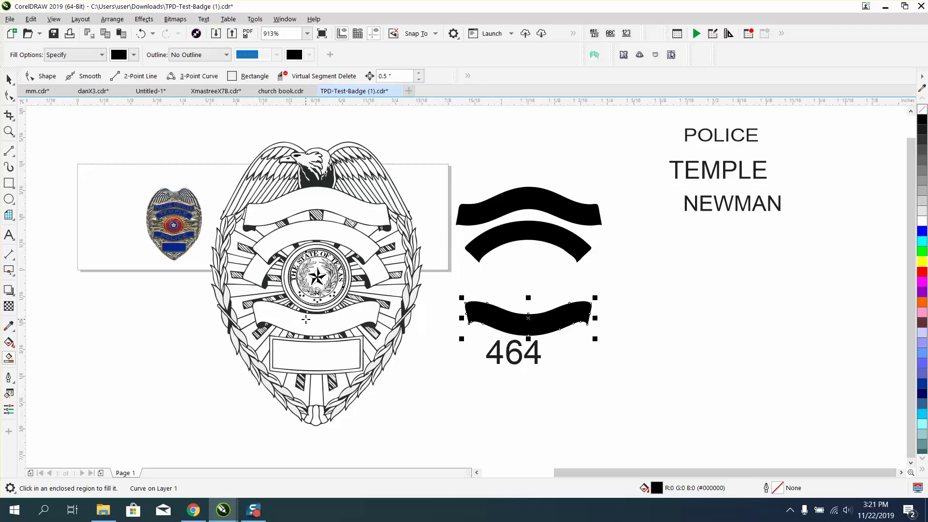
- Undo an accidental nameplate fill, then select the banner copies together with 464
left_click(310, 352)
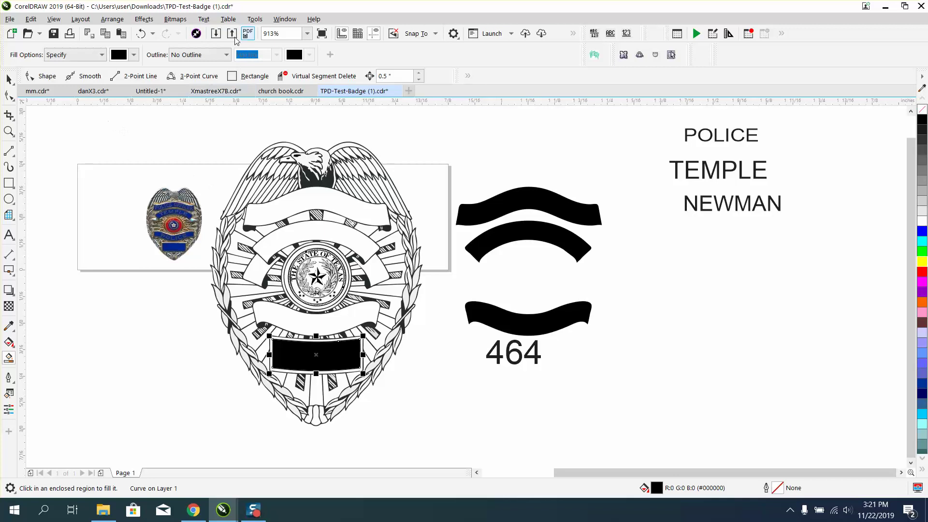
left_click(141, 34)
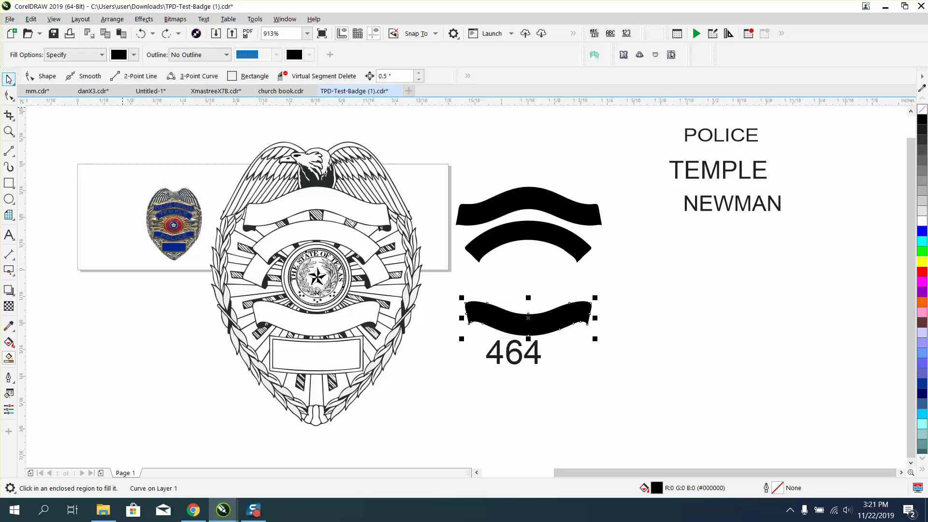
left_click(8, 79)
left_click_drag(439, 191, 628, 344)
left_click_drag(437, 170, 656, 377)
- Move 464 lower, then give the three banner copies no fill and a red outline
left_click(625, 343)
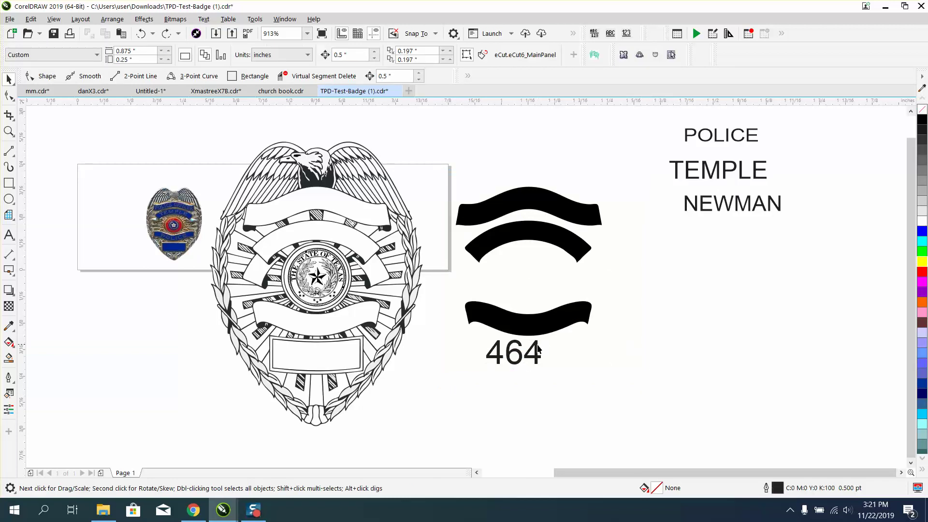
left_click_drag(540, 342, 540, 402)
left_click_drag(434, 165, 628, 360)
left_click(922, 110)
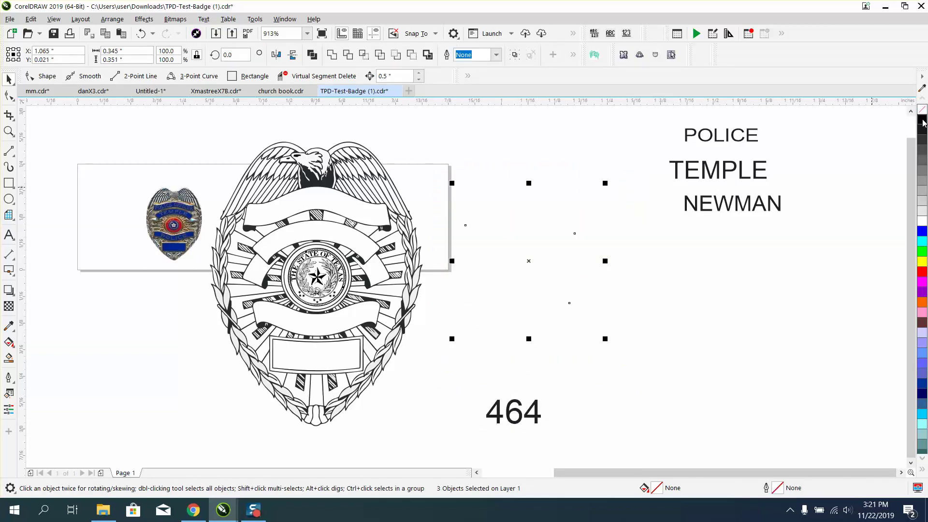
right_click(922, 263)
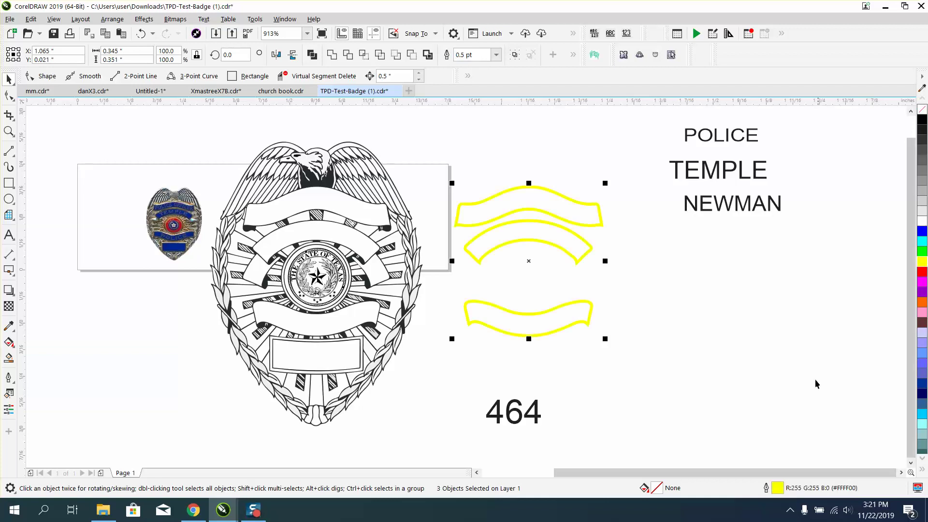
right_click(922, 272)
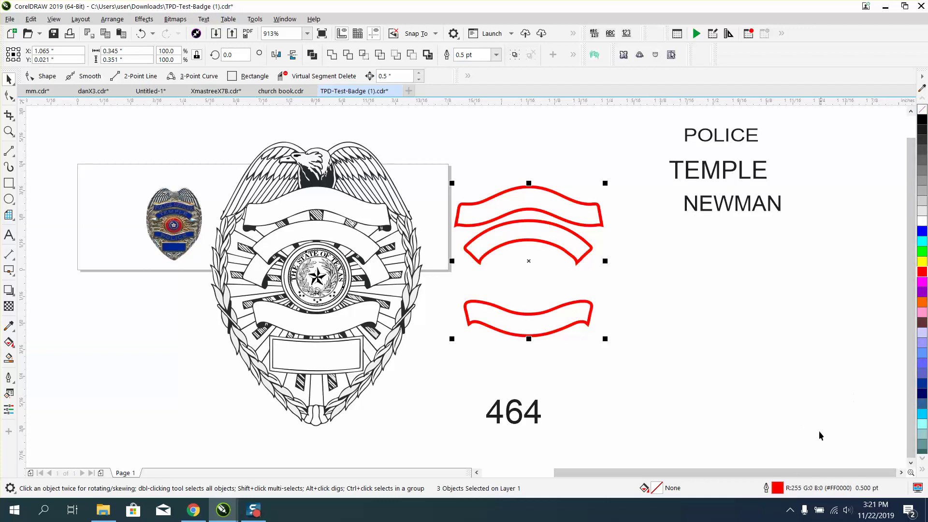
- Set the banner outlines to Hairline width in the Outline Pen dialog
double_click(778, 489)
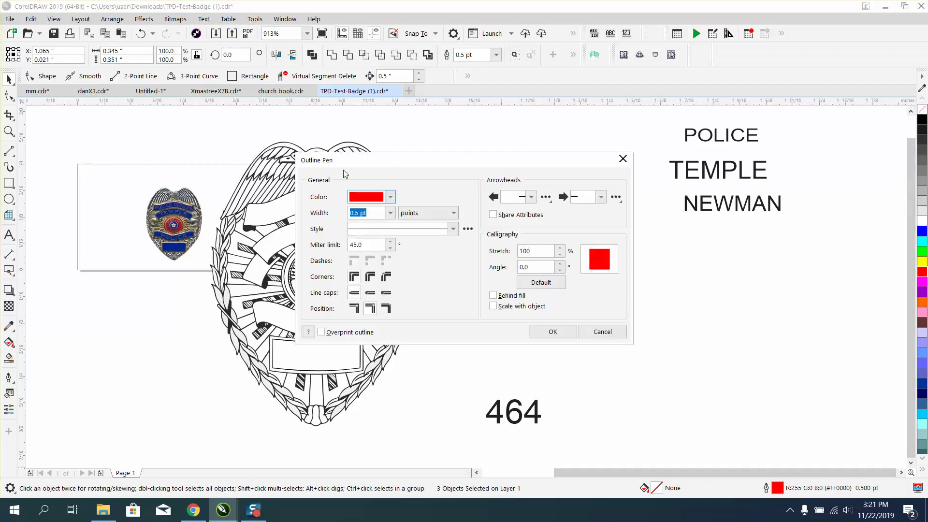
left_click(389, 213)
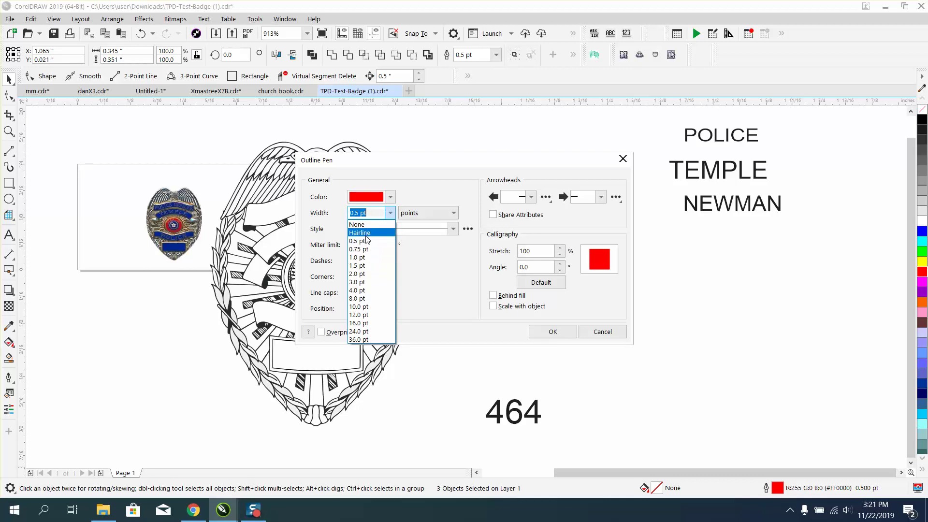
left_click(367, 233)
left_click(556, 331)
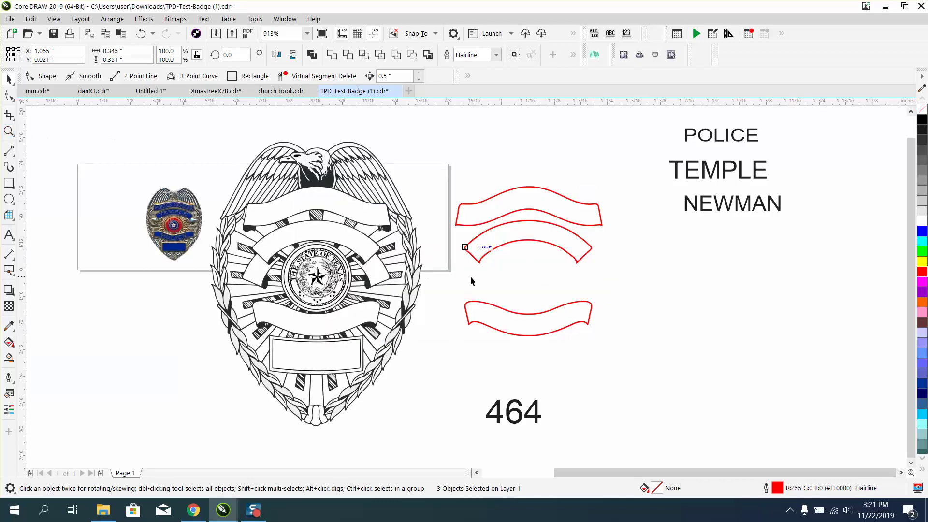
- Zoom in, break the top banner outline at both lower corner nodes, and pull the freed ends outward
left_click(16, 133)
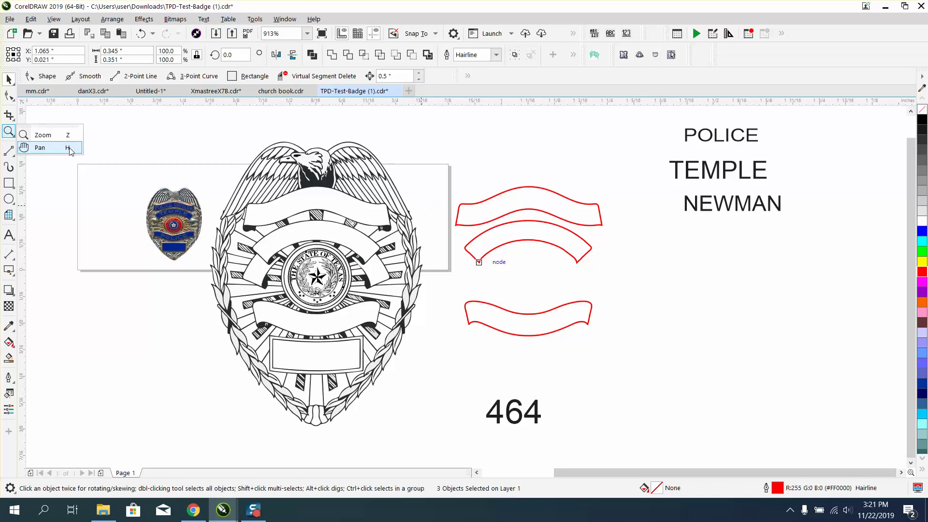
left_click(57, 139)
left_click_drag(424, 166, 691, 291)
left_click(8, 96)
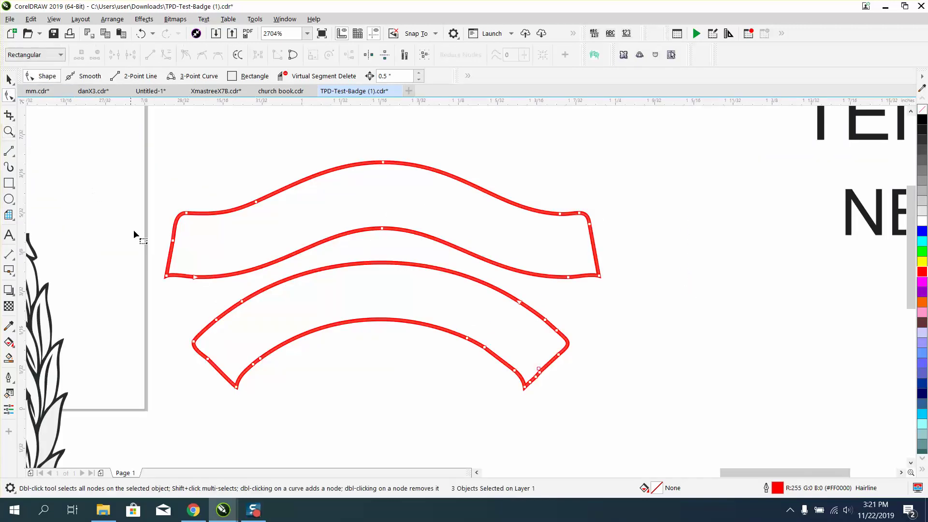
right_click(167, 277)
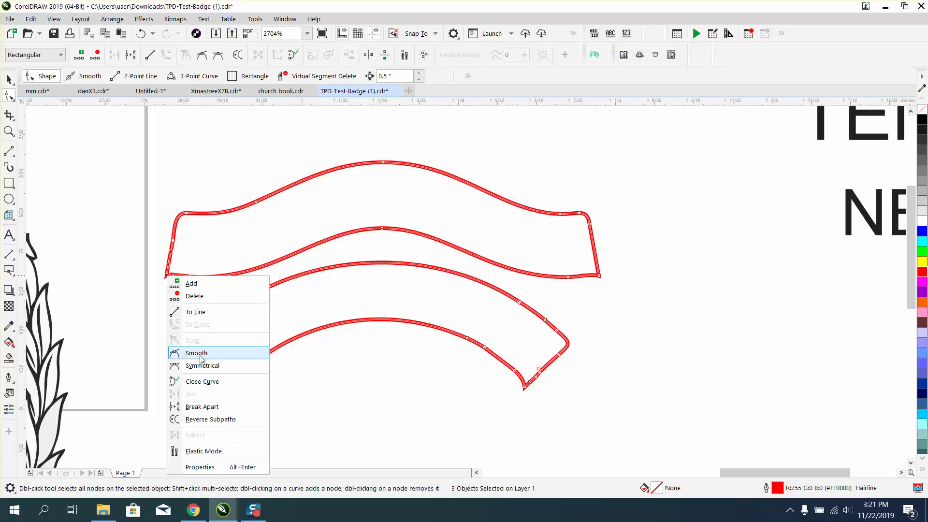
left_click(205, 407)
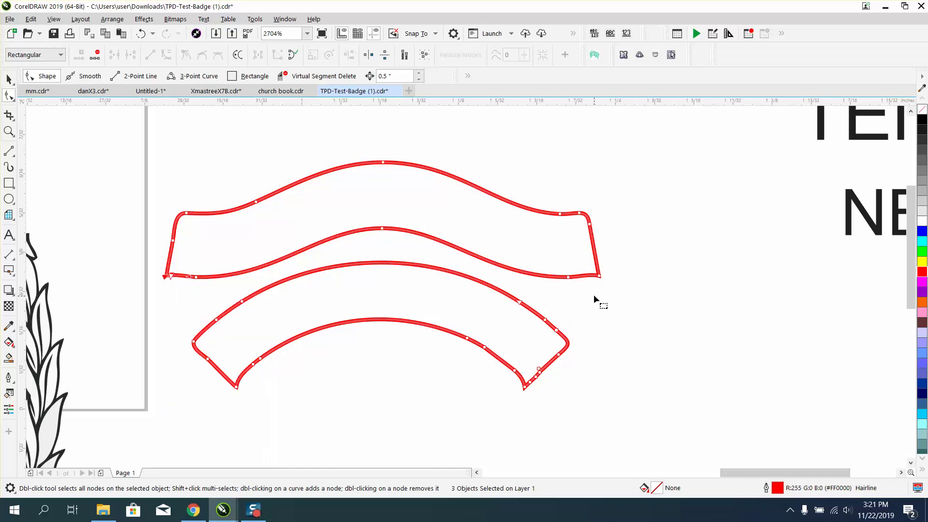
right_click(599, 279)
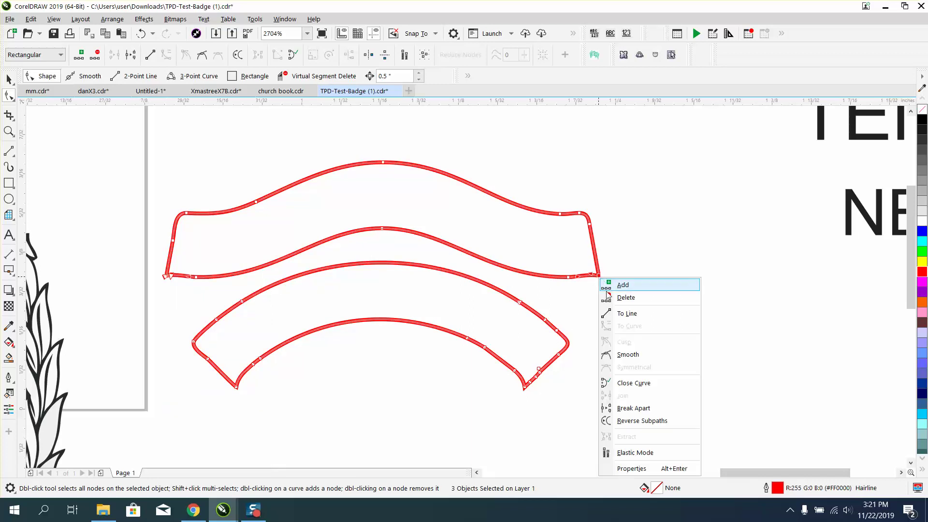
left_click(623, 408)
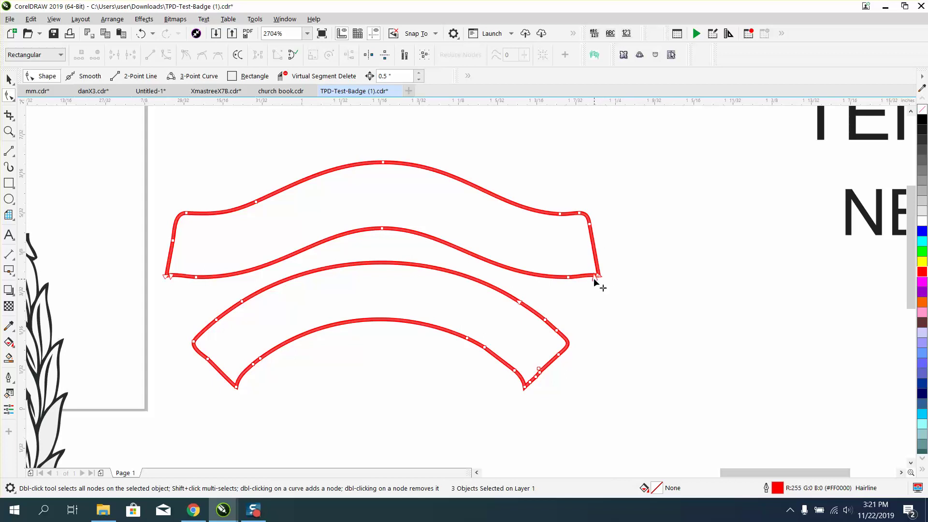
left_click_drag(597, 278, 687, 247)
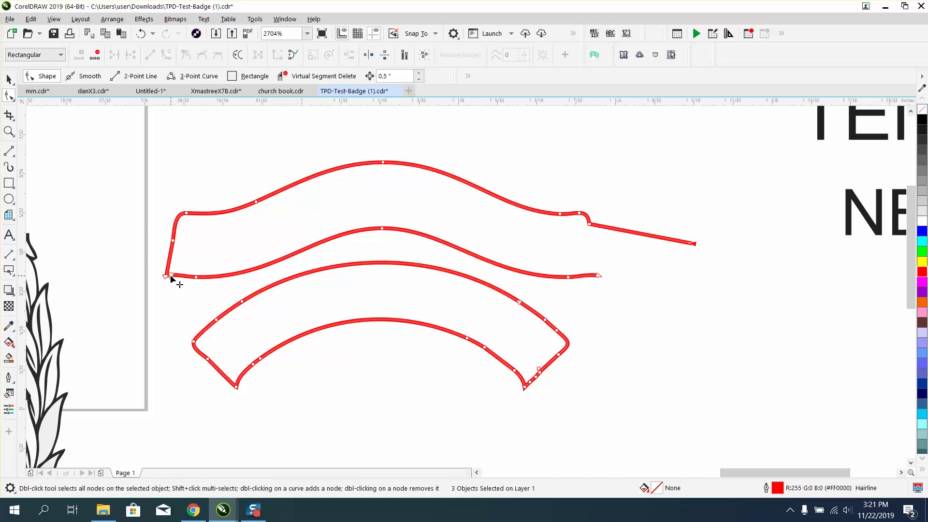
left_click_drag(170, 278, 129, 235)
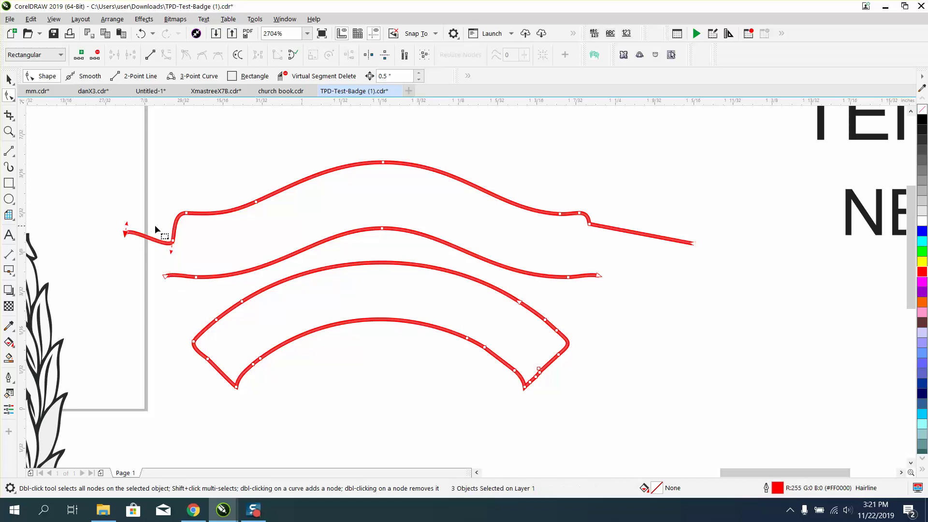
- Apply Break Curve Apart to the top banner outline and select its arched upper curve
left_click(112, 19)
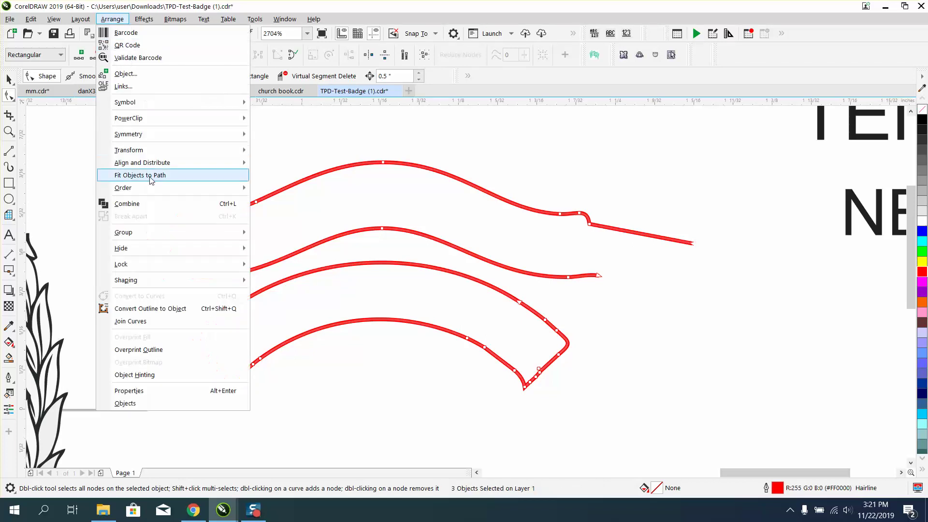
left_click(9, 80)
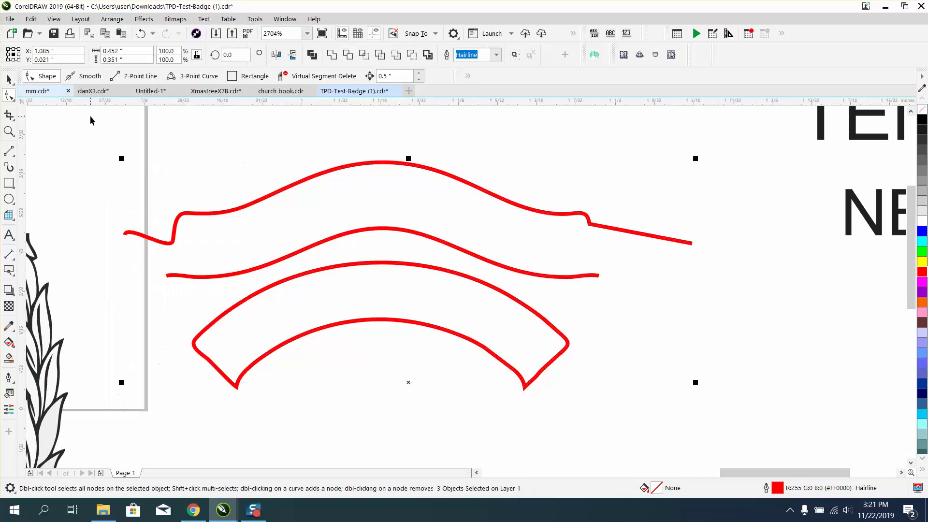
key("space")
left_click(348, 166)
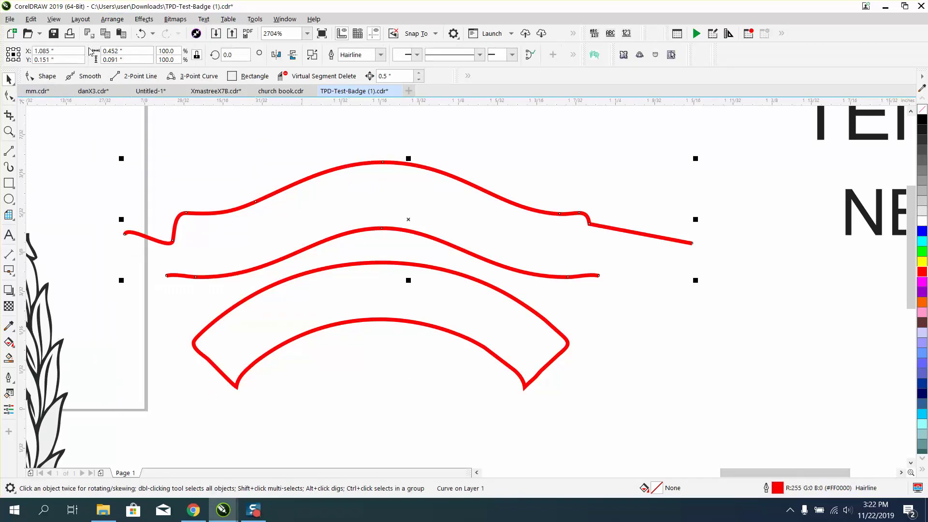
left_click(113, 19)
left_click(134, 218)
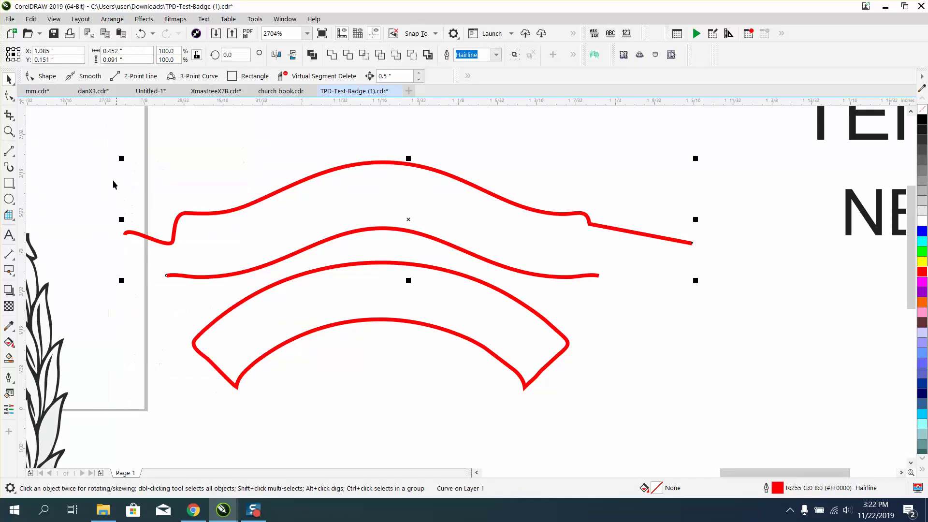
left_click(406, 179)
left_click(407, 164)
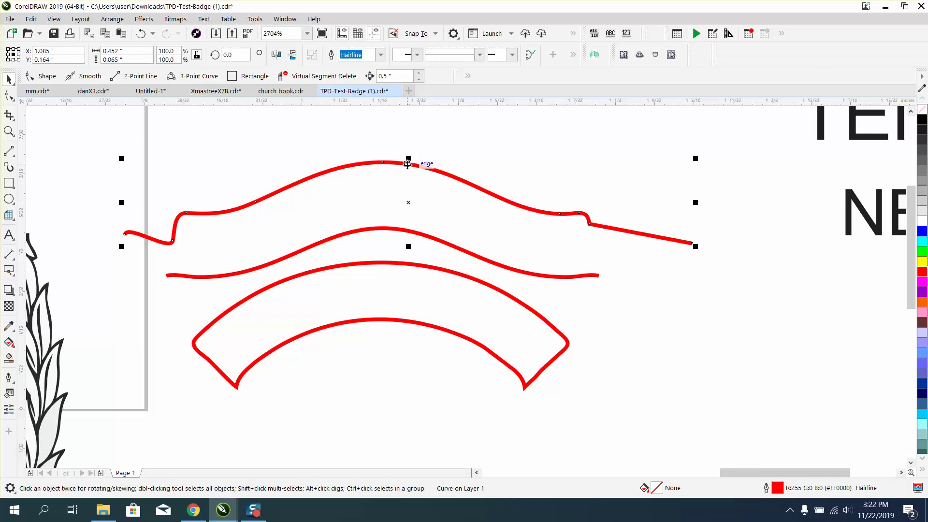
- Delete the arched upper curve, then select POLICE and zoom in on it with the upper banner
key("Delete")
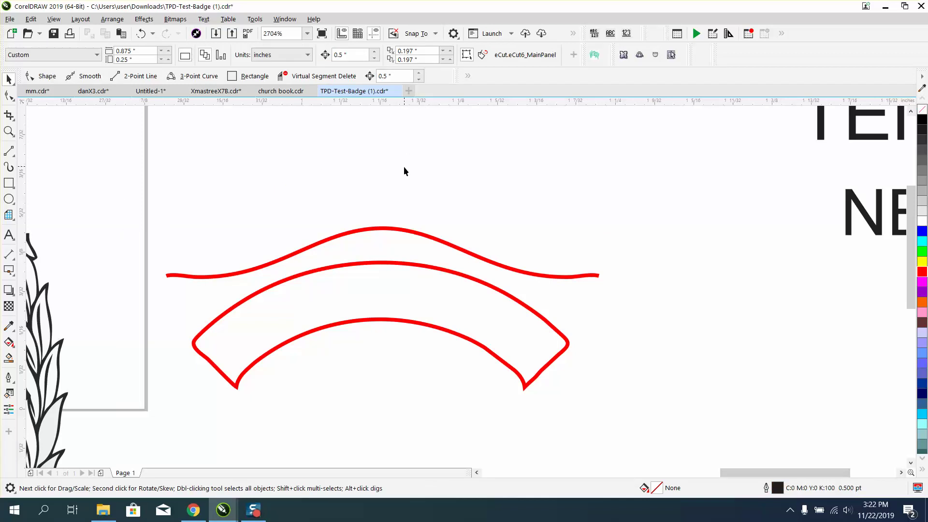
scroll(404, 166, "down", 2)
scroll(636, 156, "down", 3)
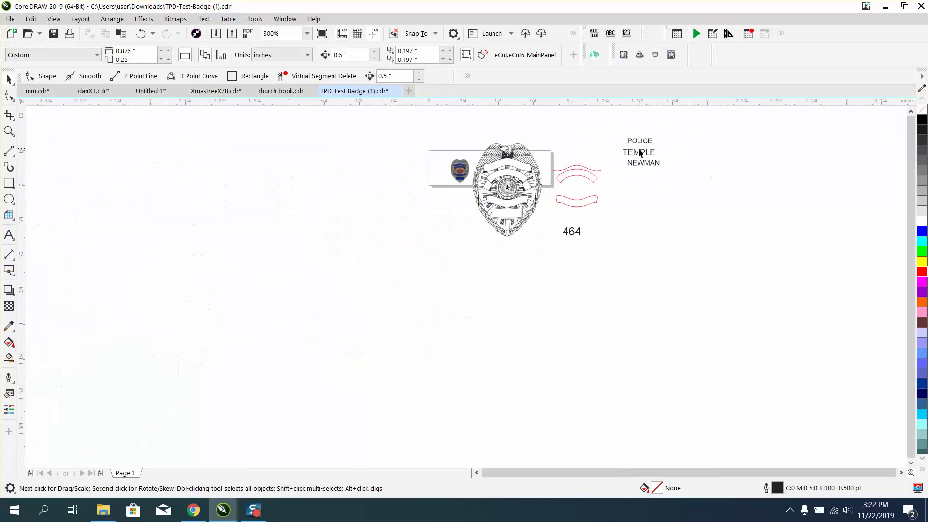
left_click(580, 160)
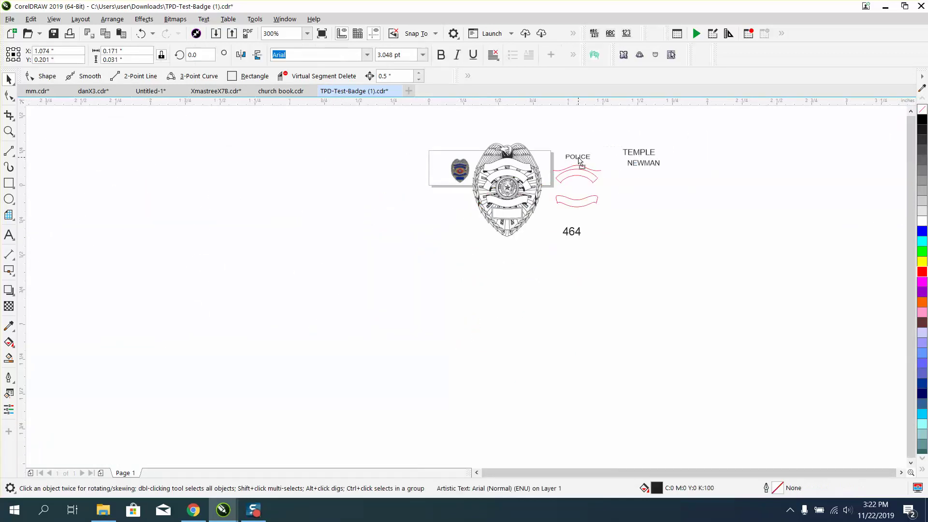
left_click(9, 131)
left_click_drag(546, 147, 624, 196)
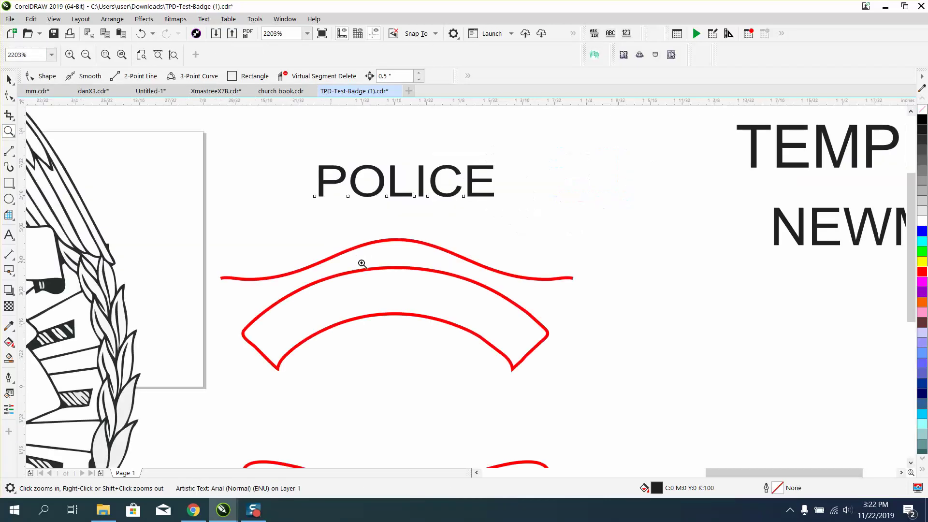
left_click(8, 78)
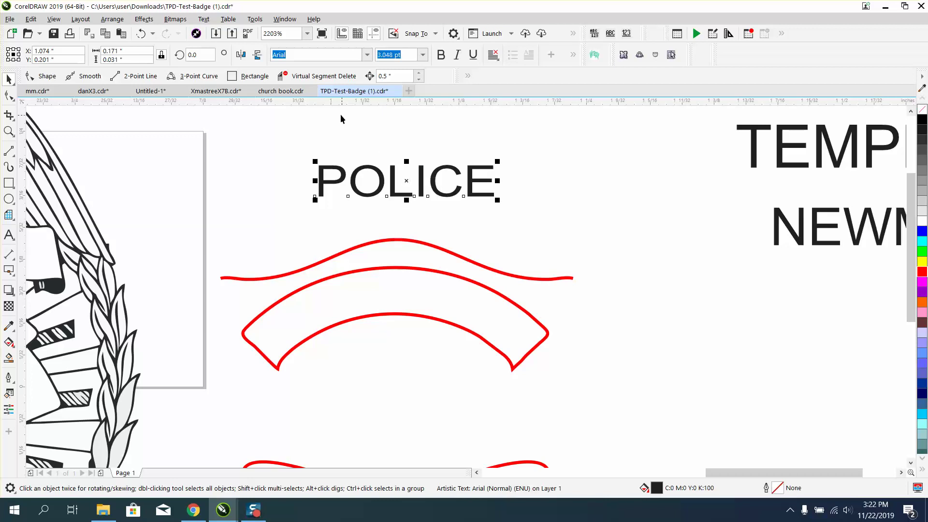
- Fit POLICE along the red wavy curve with Fit Text to Path
left_click(203, 19)
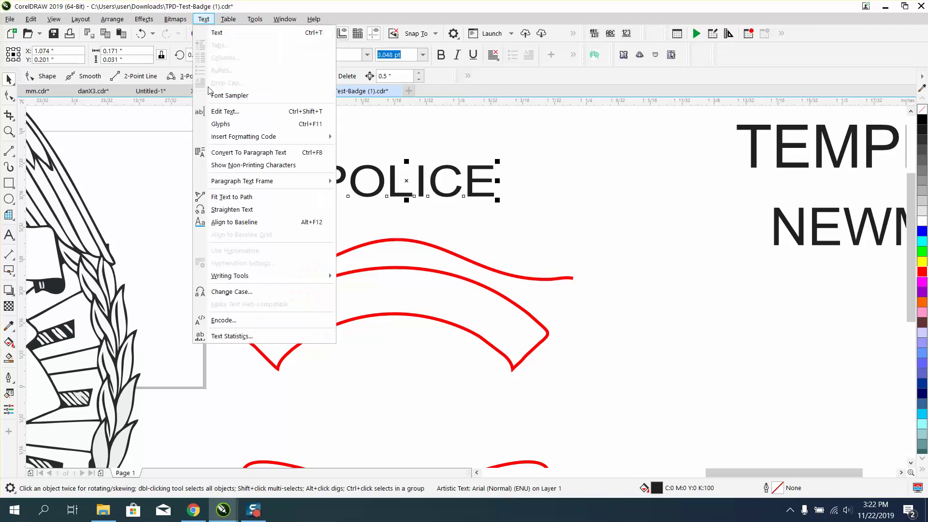
left_click(236, 197)
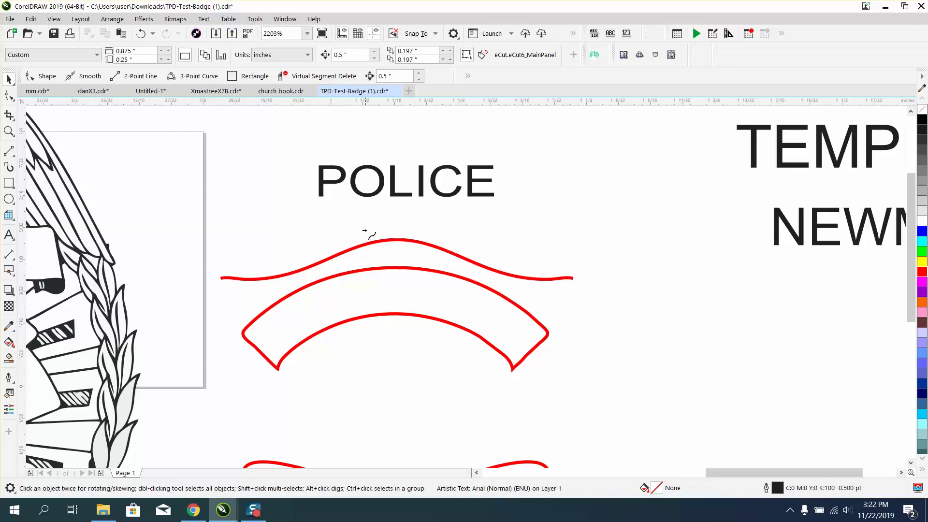
left_click(318, 249)
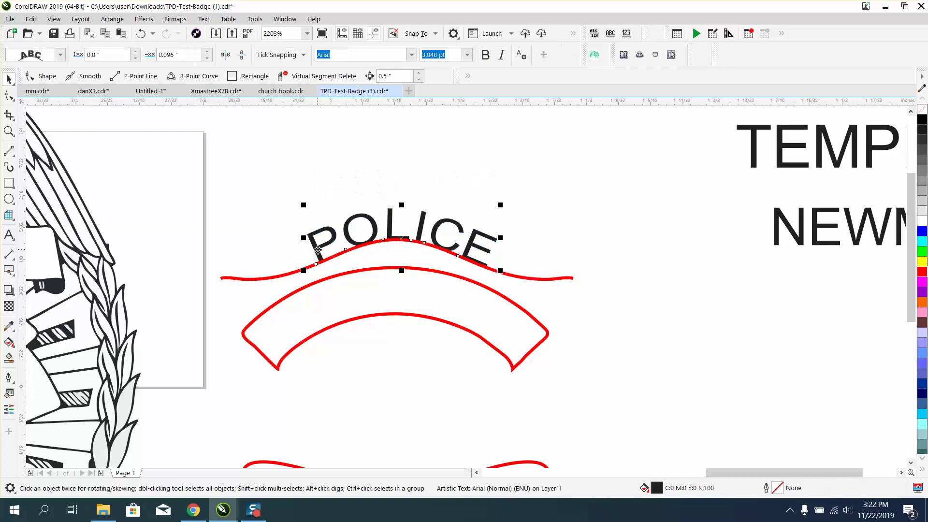
- Separate the fitted POLICE text from its curve with Break Text Apart
left_click(255, 262)
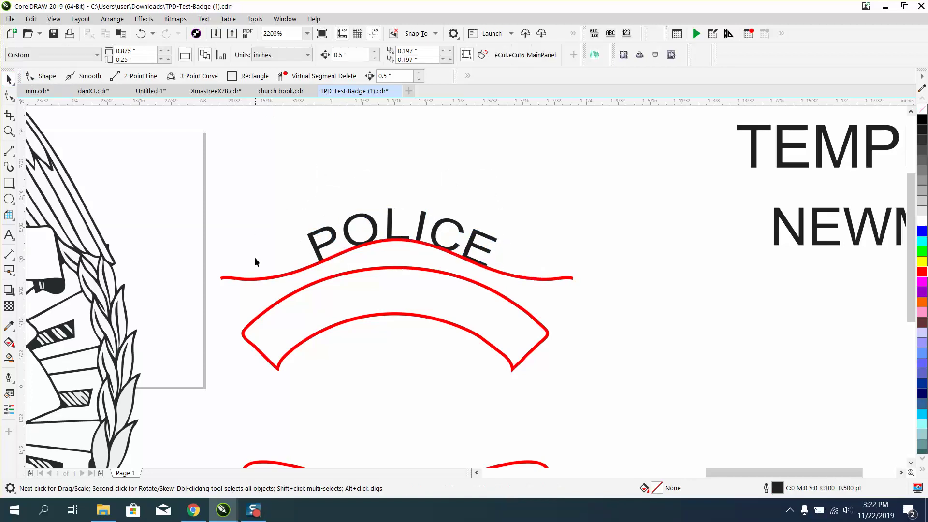
left_click(257, 278)
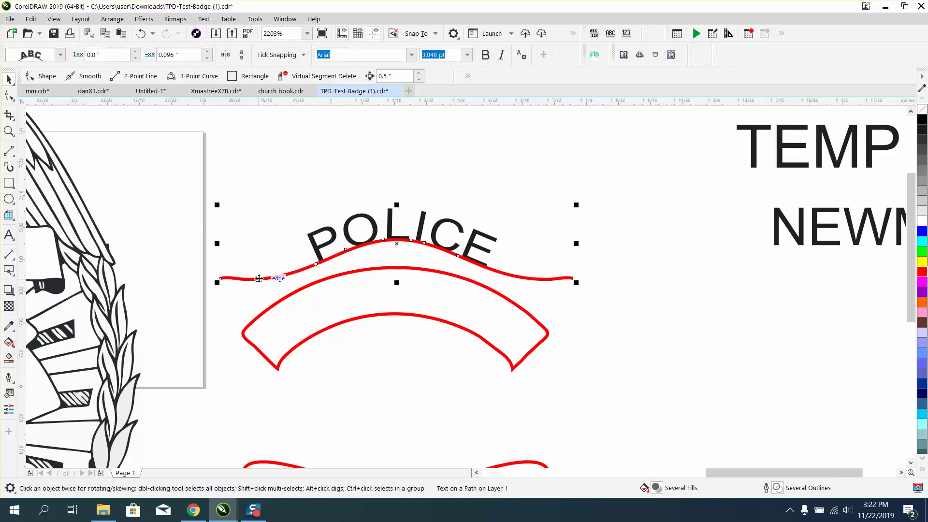
left_click(113, 19)
left_click(154, 218)
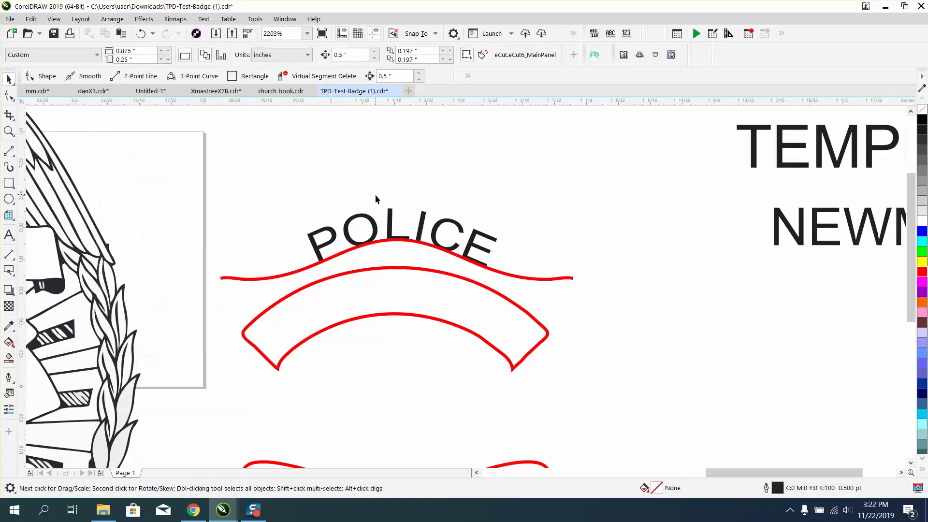
- Shift the curved POLICE text left onto the badge's top banner
left_click(392, 218)
scroll(512, 206, "down", 2)
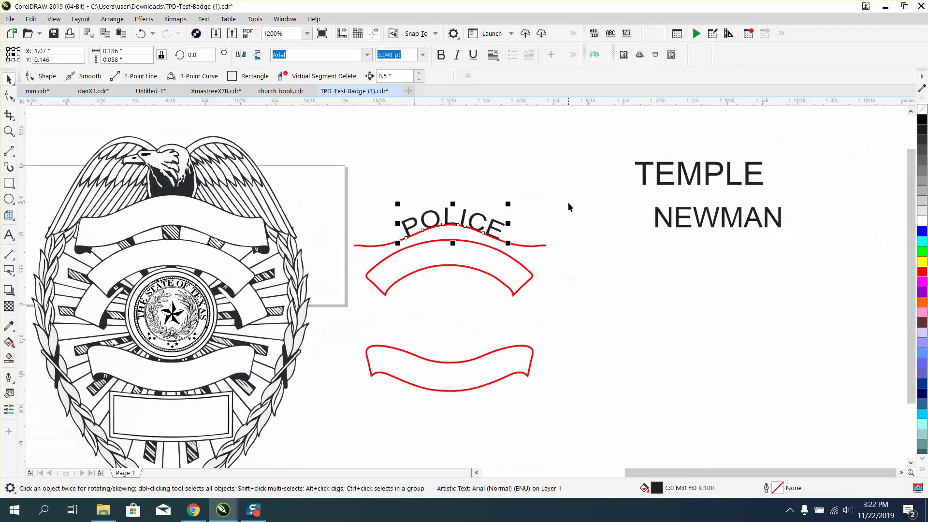
key("Left")
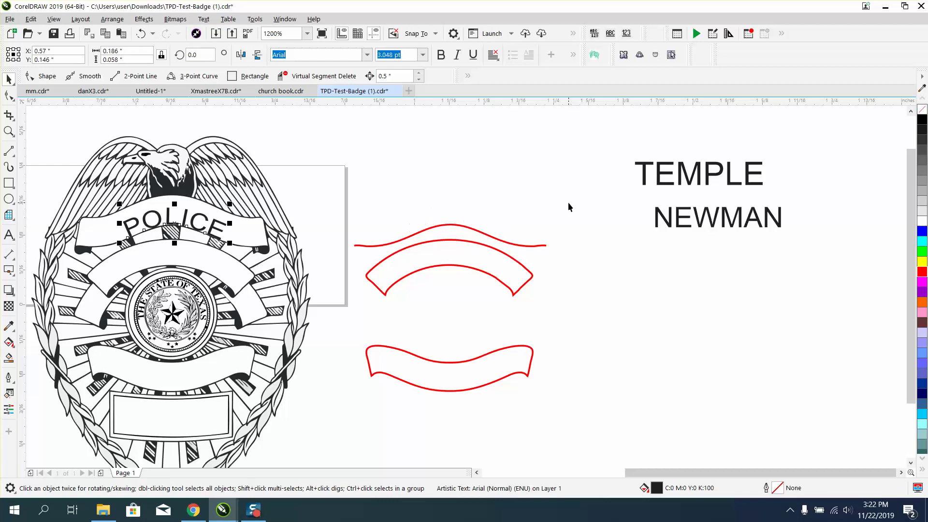
- Set the nudge distance to 0.001 inch
left_click(430, 187)
left_click_drag(395, 77, 369, 84)
type(".0")
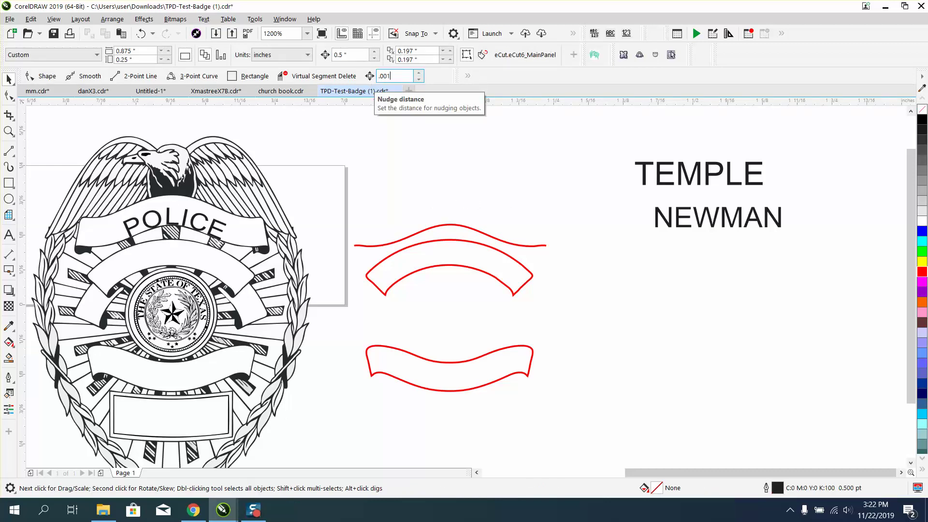
type("01")
key("Return")
- Nudge POLICE up two 0.001" steps into position
left_click(206, 219)
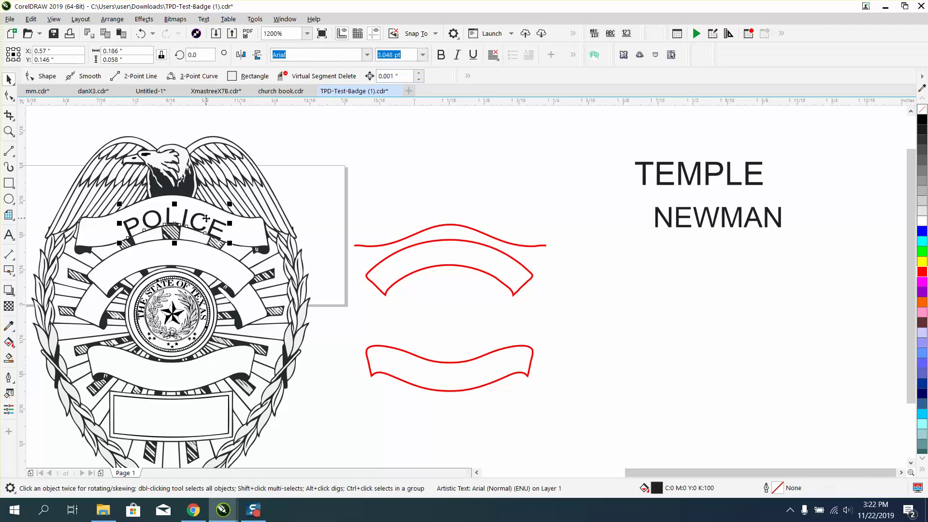
key("Up")
key("Up")
key("Up")
key("Up")
key("Up")
key("Up")
key("Up")
key("Up")
key("Up")
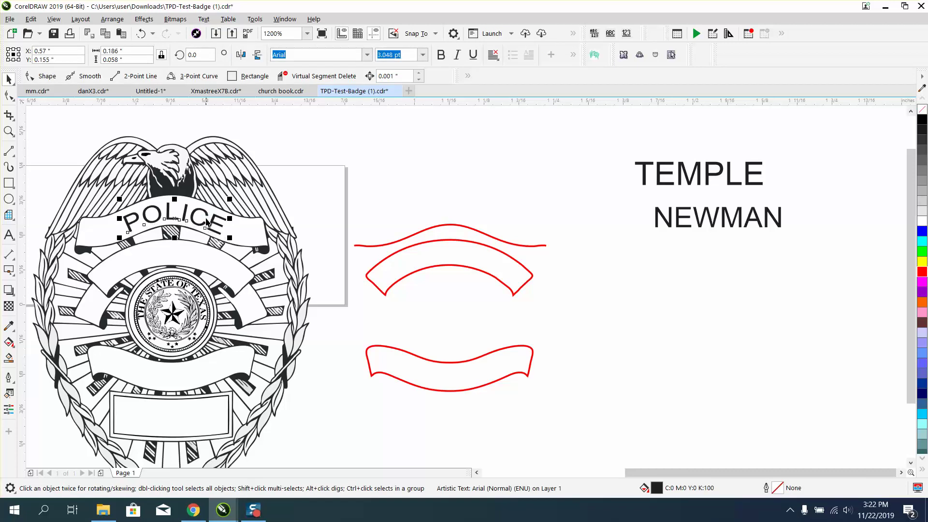
key("Up")
left_click(367, 189)
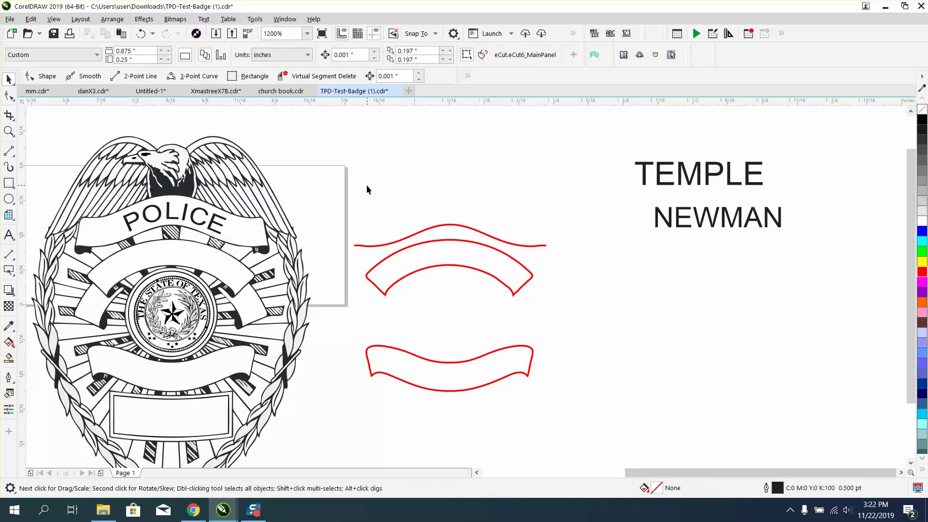
- Delete the leftover red wavy curve
left_click(448, 223)
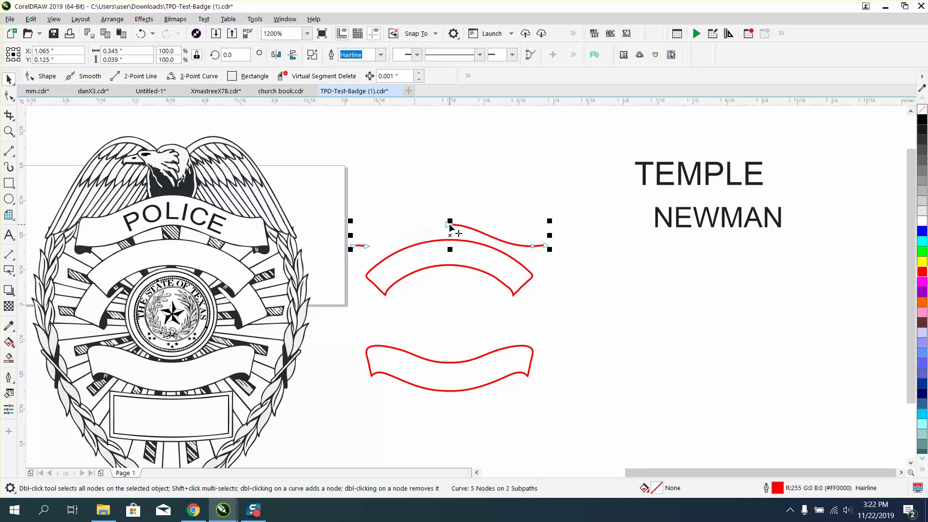
key("space")
left_click(483, 232)
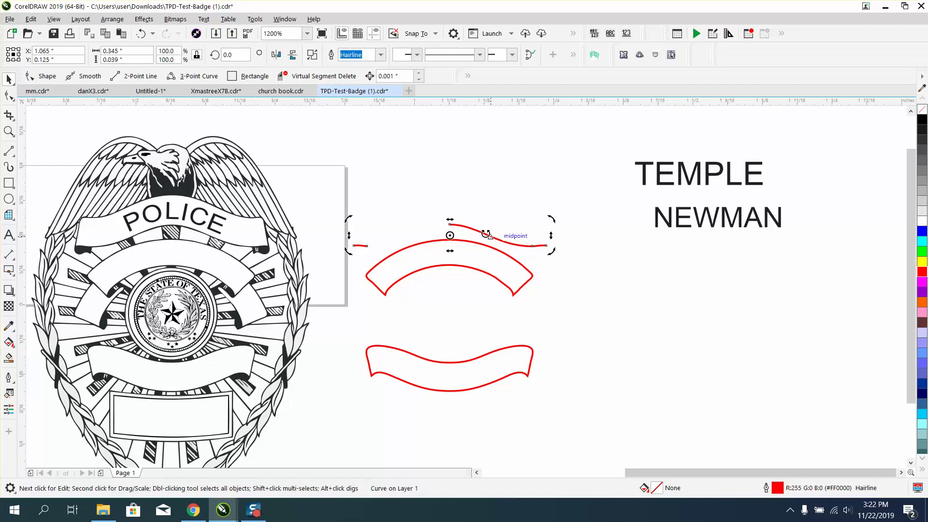
key("Delete")
- Zoom in on the arch banner and break its outline at both tip nodes
left_click(476, 242)
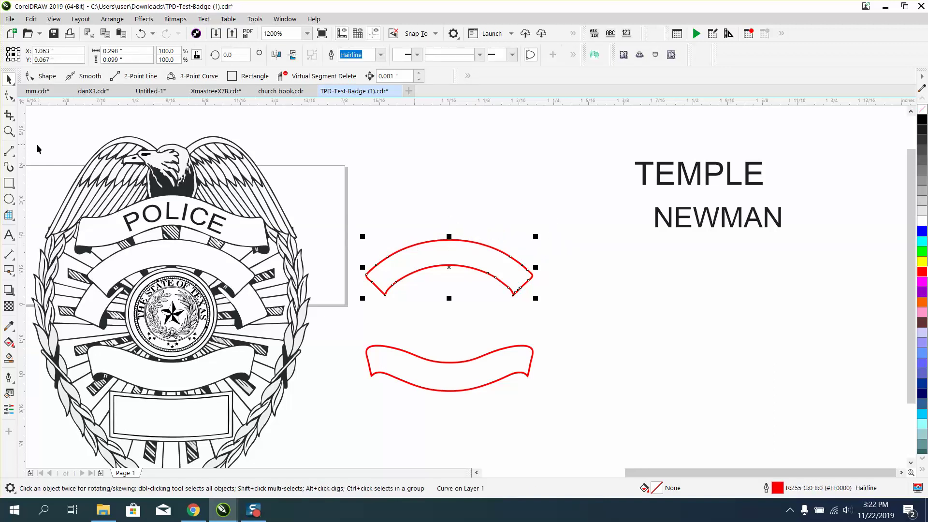
left_click(9, 95)
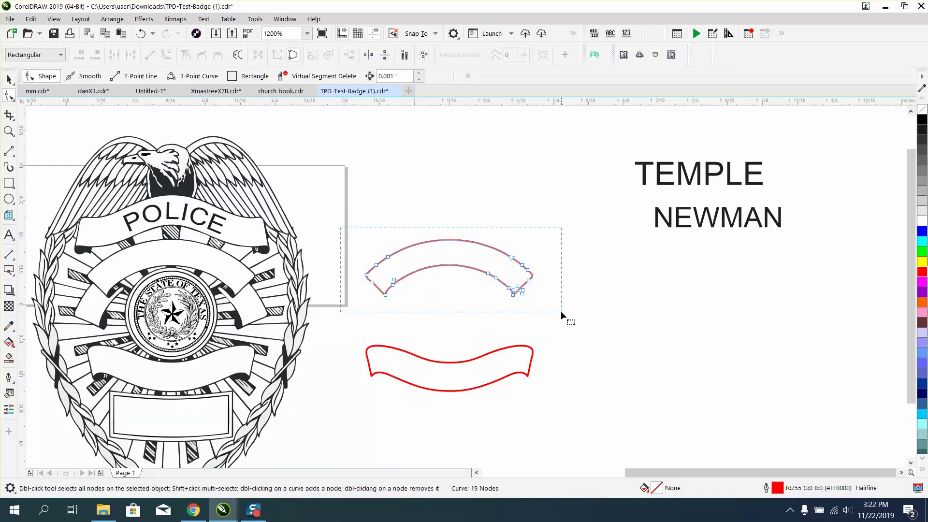
left_click_drag(561, 311, 561, 311)
left_click(9, 131)
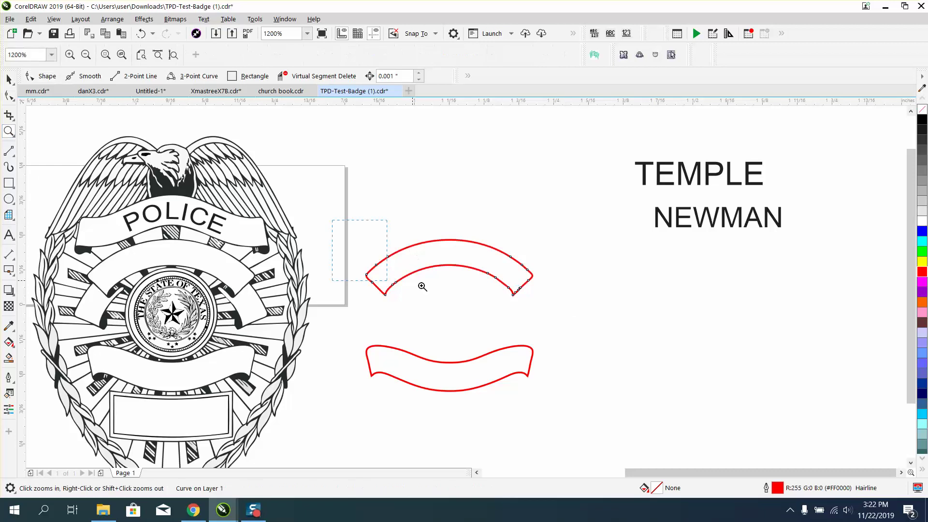
left_click_drag(332, 220, 631, 341)
left_click(9, 95)
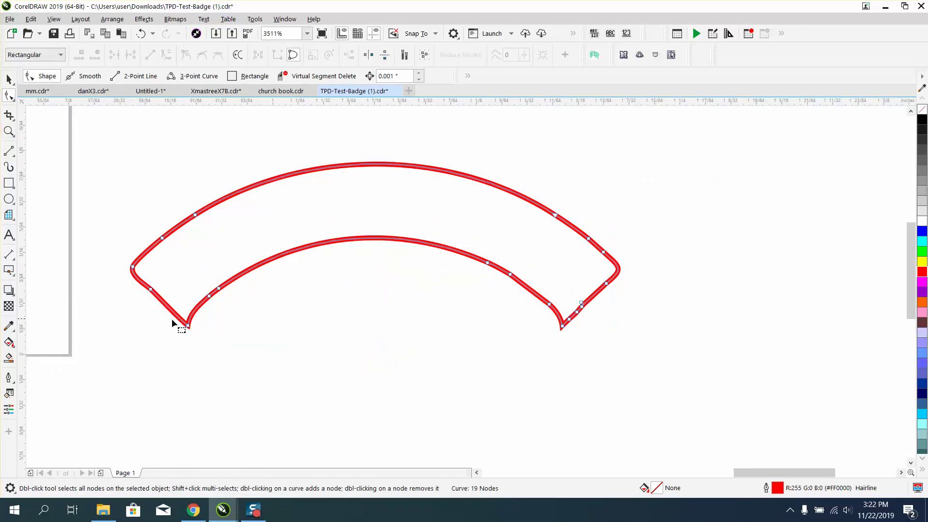
right_click(188, 327)
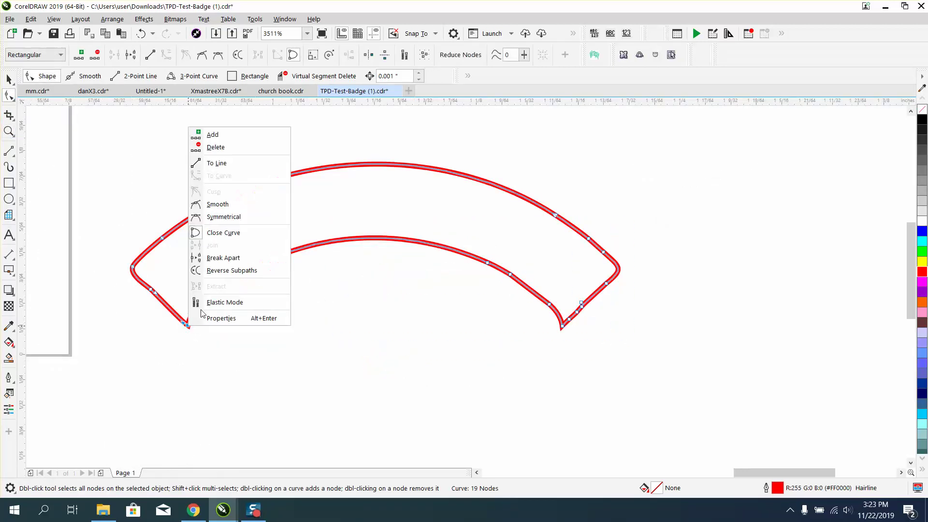
left_click(223, 258)
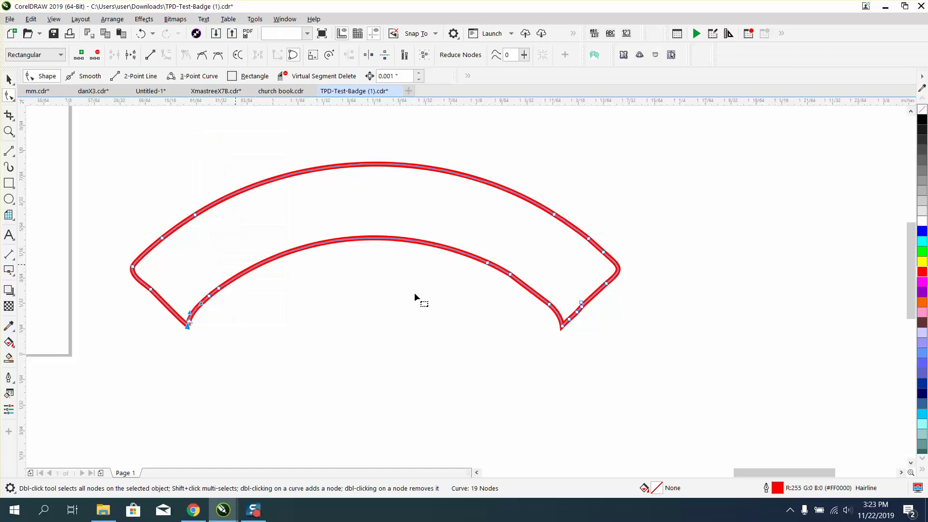
left_click(561, 326)
right_click(562, 328)
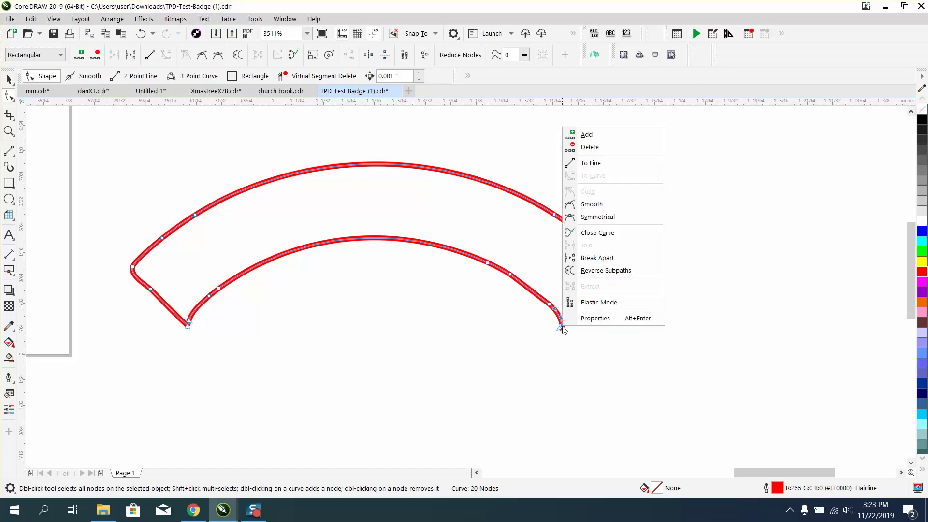
left_click(584, 258)
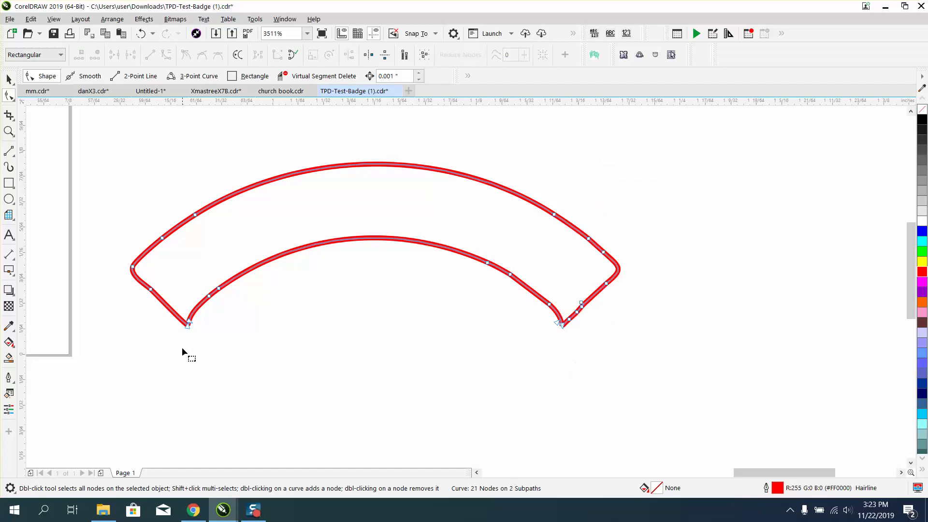
- Pull the arch's loose ends outward and clean up the right end's corner nodes
left_click_drag(187, 327, 111, 259)
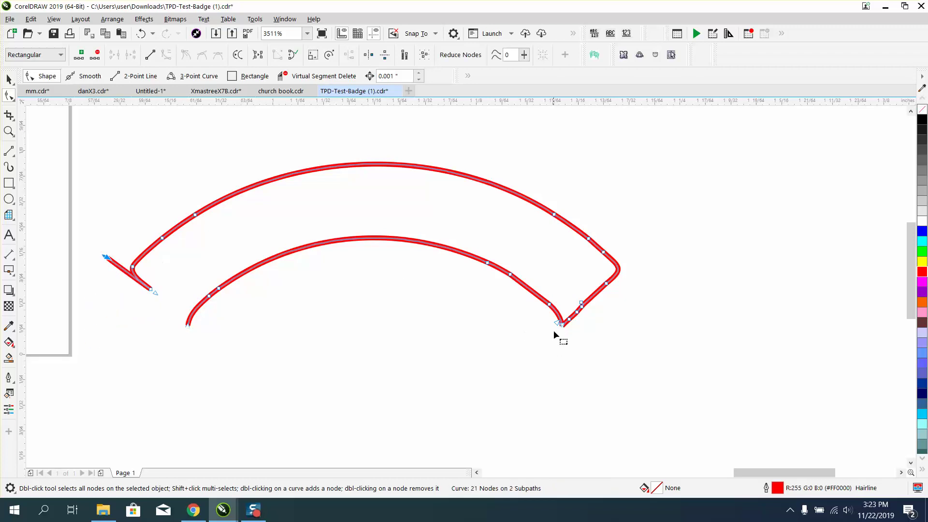
left_click_drag(561, 322, 687, 326)
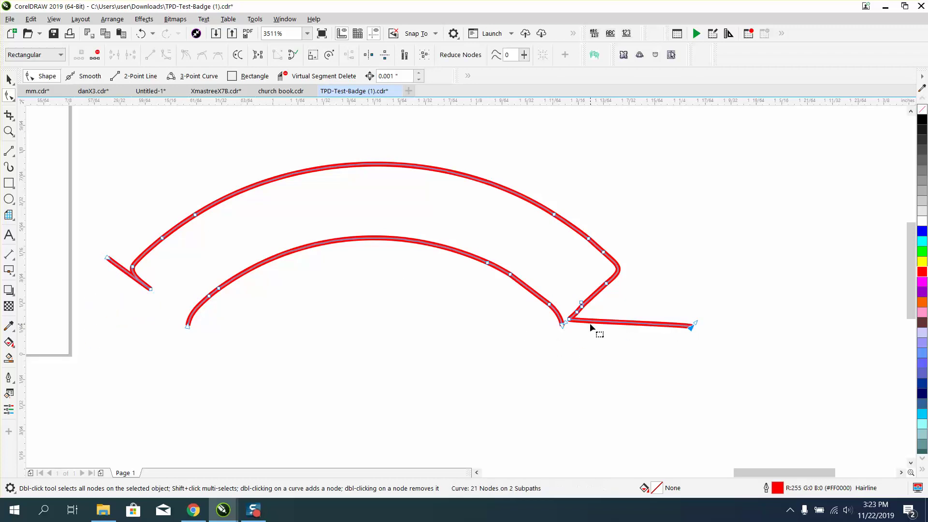
left_click_drag(569, 319, 604, 323)
key("Delete")
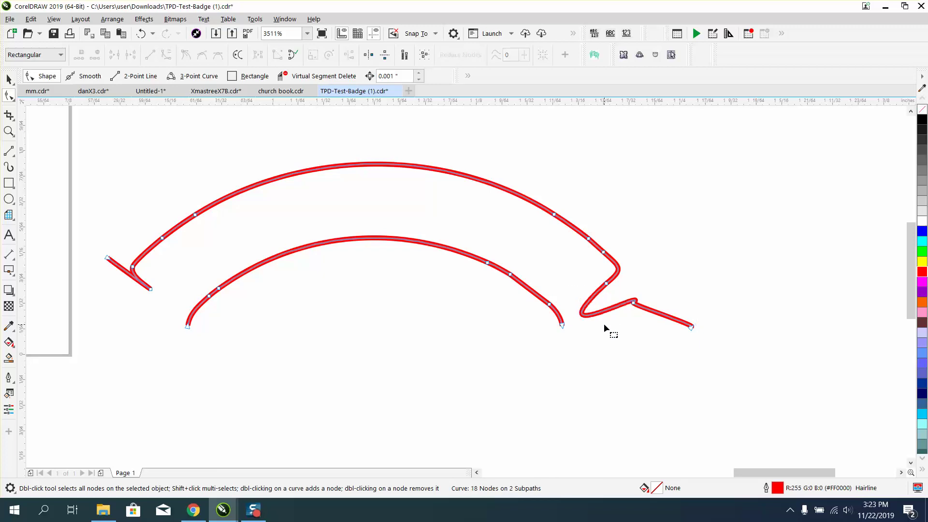
- Break the arch outline into separate curves and delete the outer curve
left_click(9, 78)
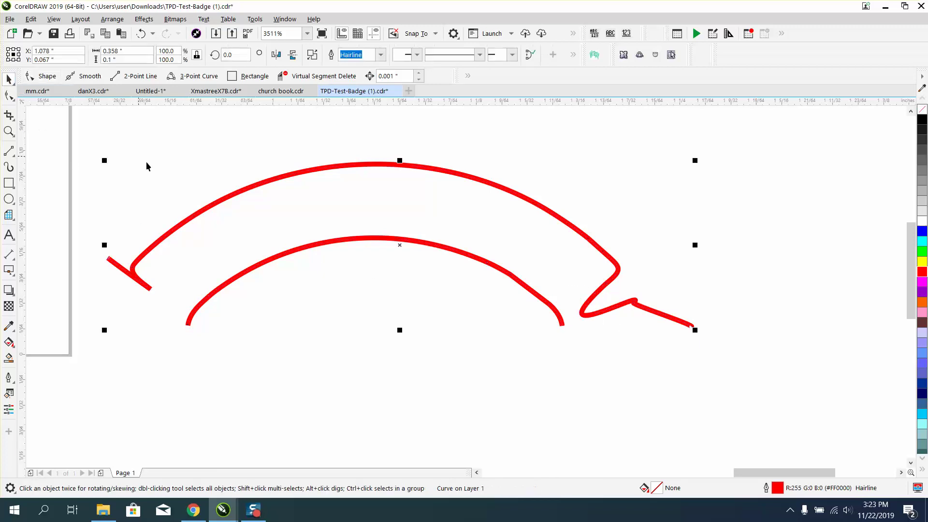
left_click(112, 19)
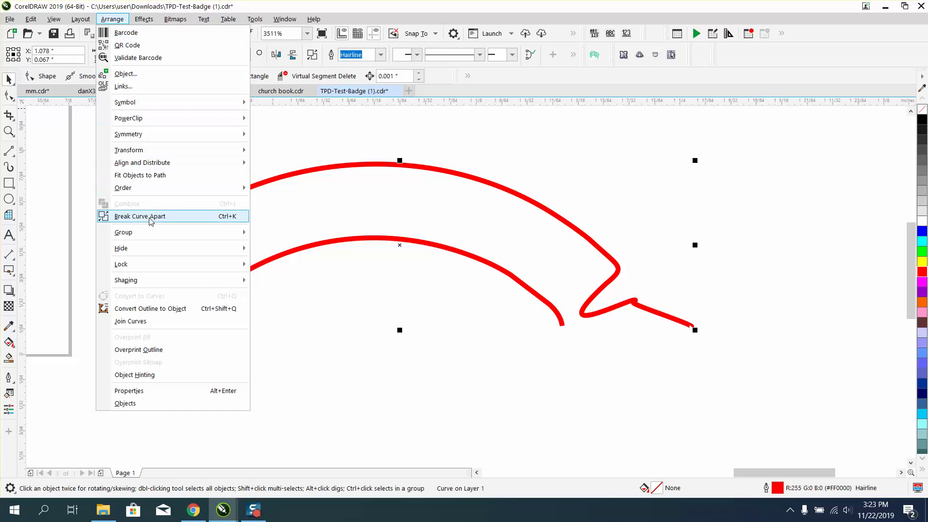
left_click(121, 213)
left_click(375, 165)
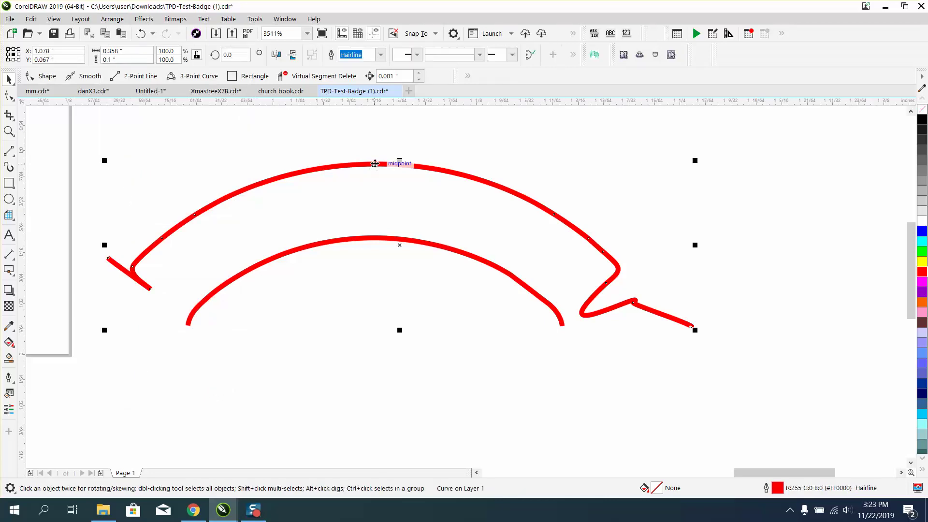
key("Delete")
- Drag TEMPLE above the red inner arc and fit it along that arc with Fit Text to Path
scroll(379, 169, "down", 4)
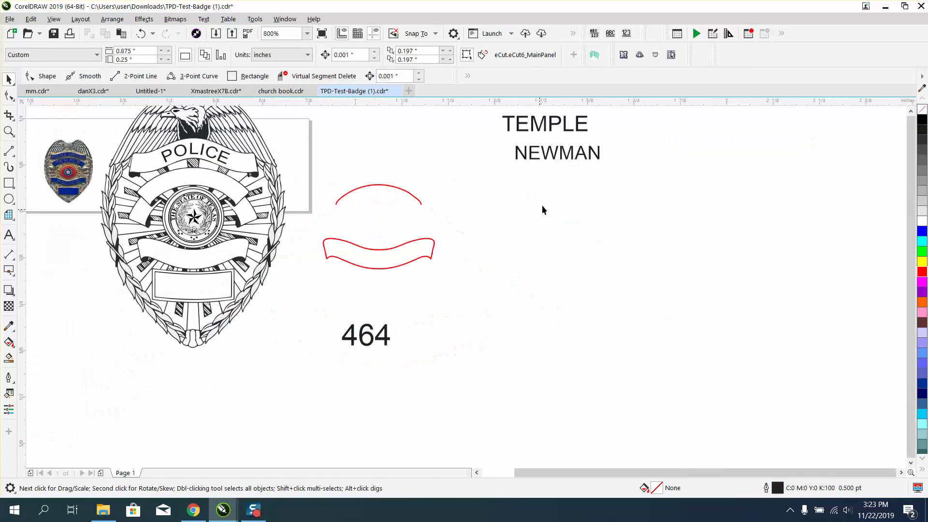
left_click_drag(550, 133, 381, 163)
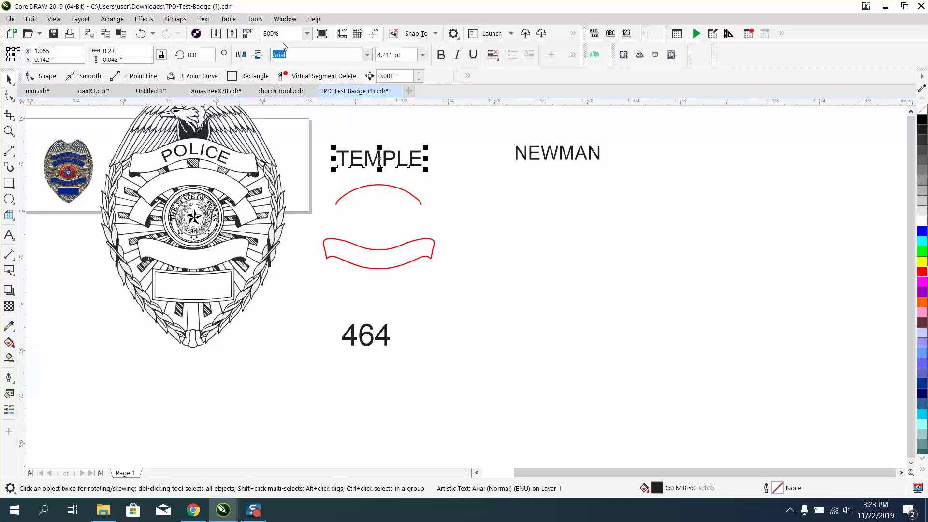
left_click(204, 19)
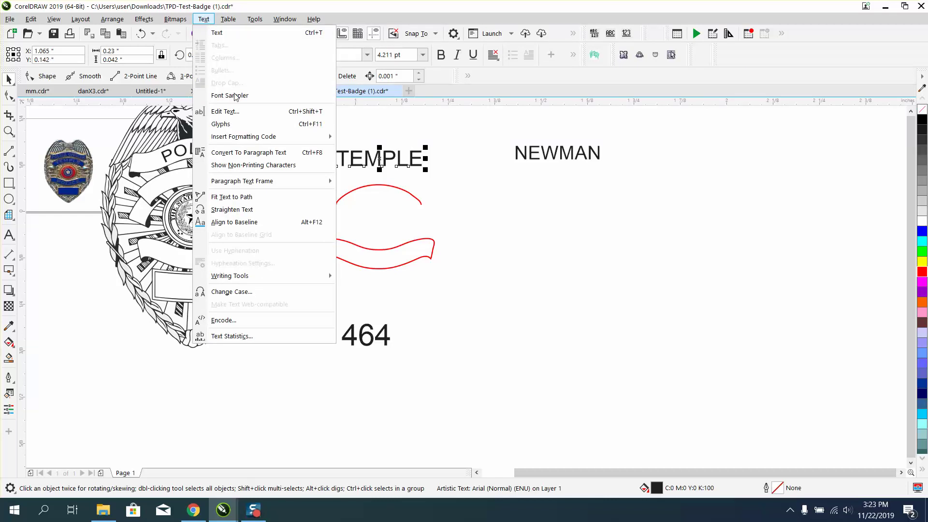
left_click(238, 197)
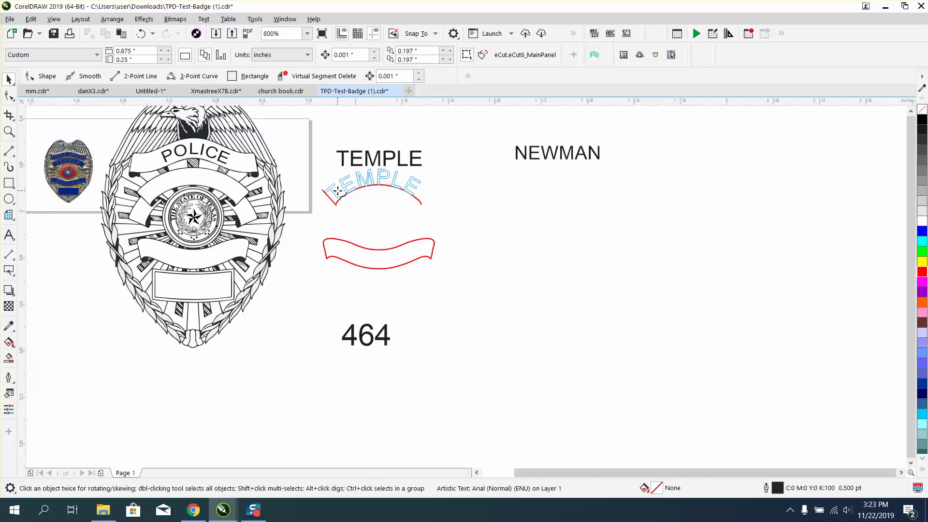
left_click(338, 191)
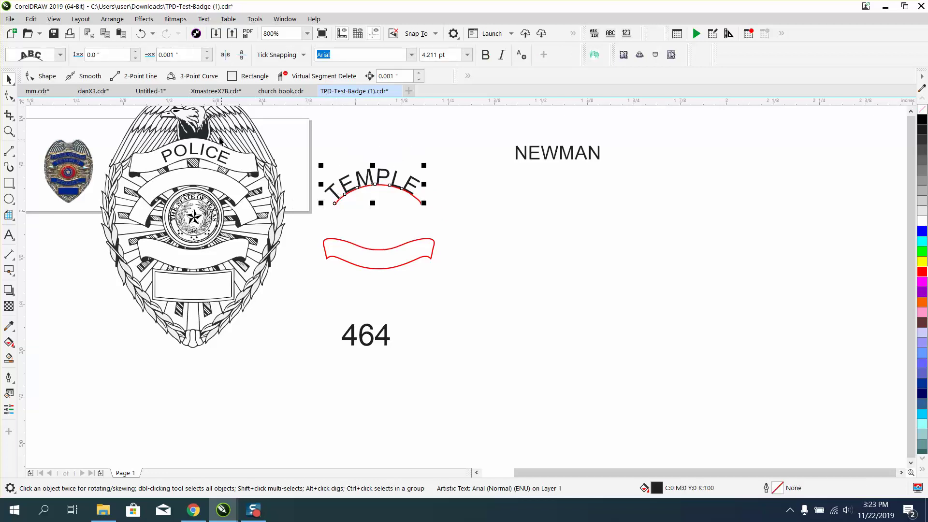
- Adjust TEMPLE's Distance from path and Offset spin boxes, keeping it on the arc
left_click(136, 58)
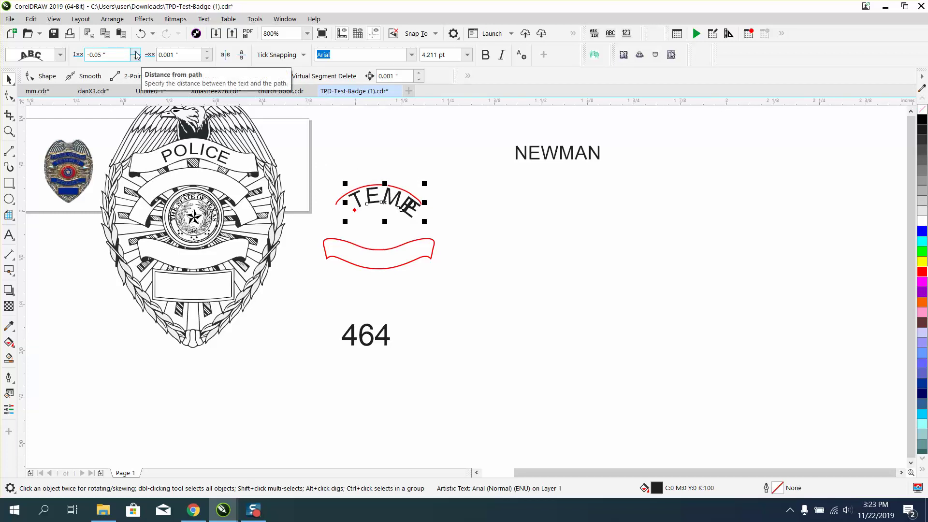
left_click(135, 52)
left_click(205, 58)
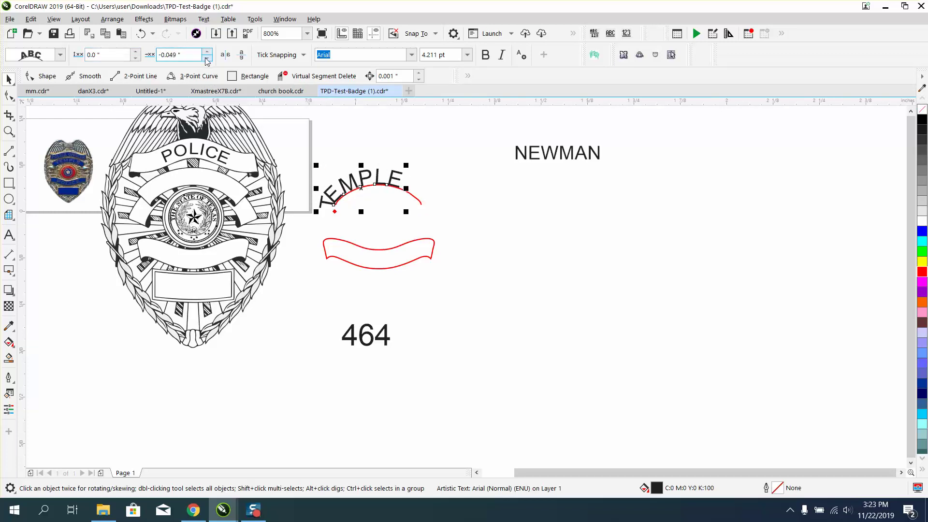
left_click(206, 52)
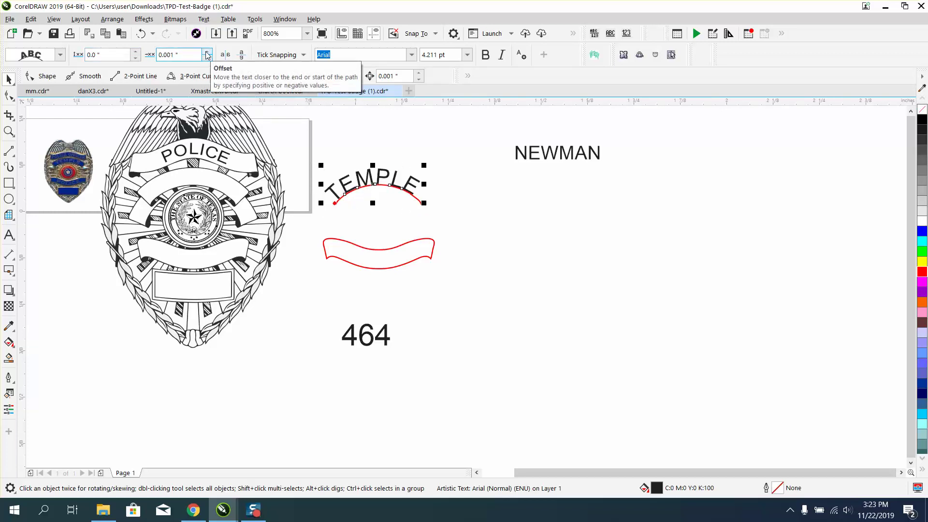
left_click(207, 52)
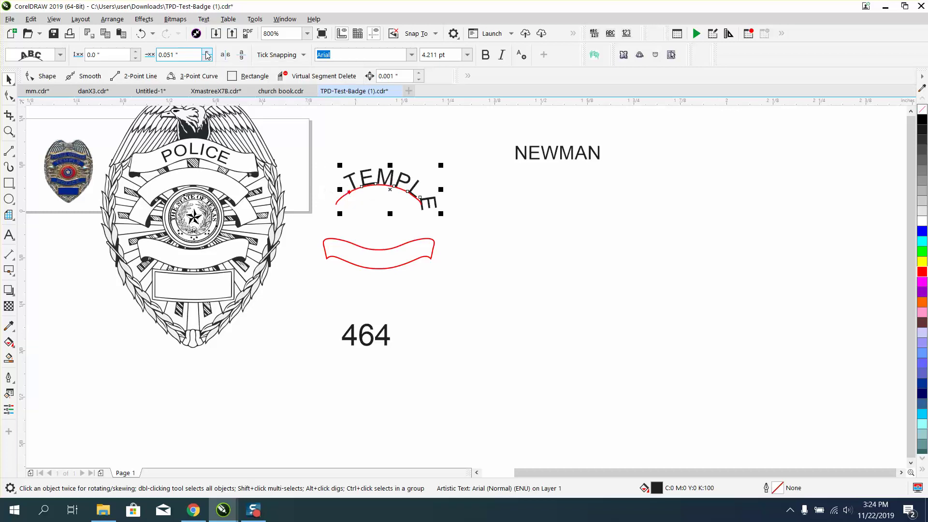
left_click(206, 58)
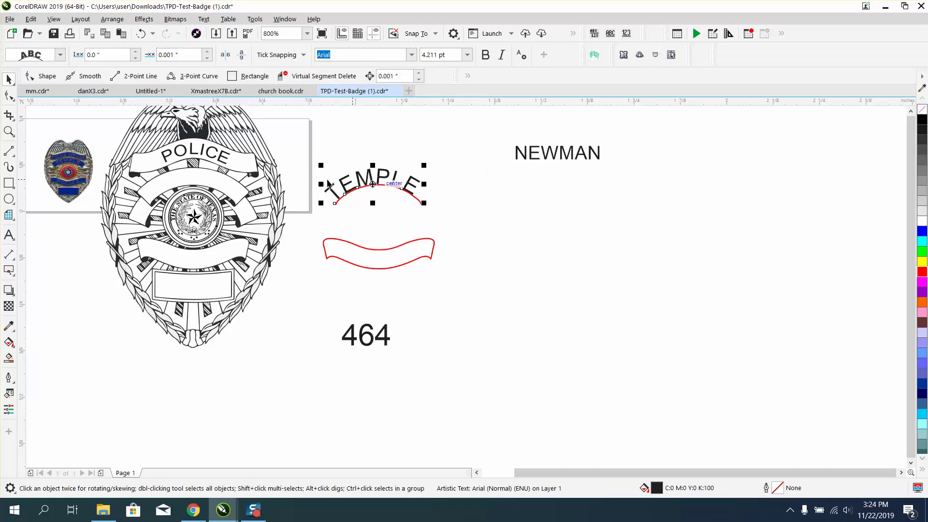
- Zoom in and slide TEMPLE along the arc to a 0.007" offset, centring it
left_click(10, 132)
left_click_drag(310, 136, 536, 255)
left_click(9, 78)
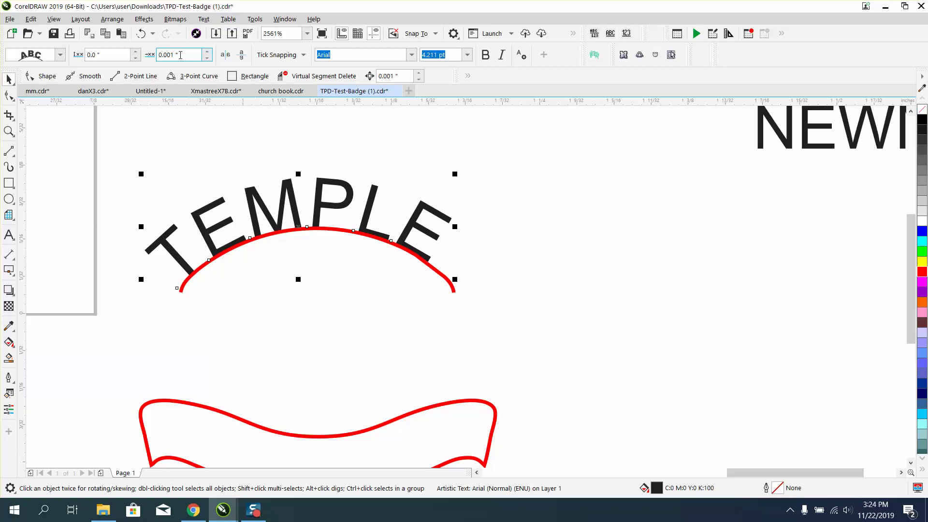
left_click_drag(183, 55, 161, 58)
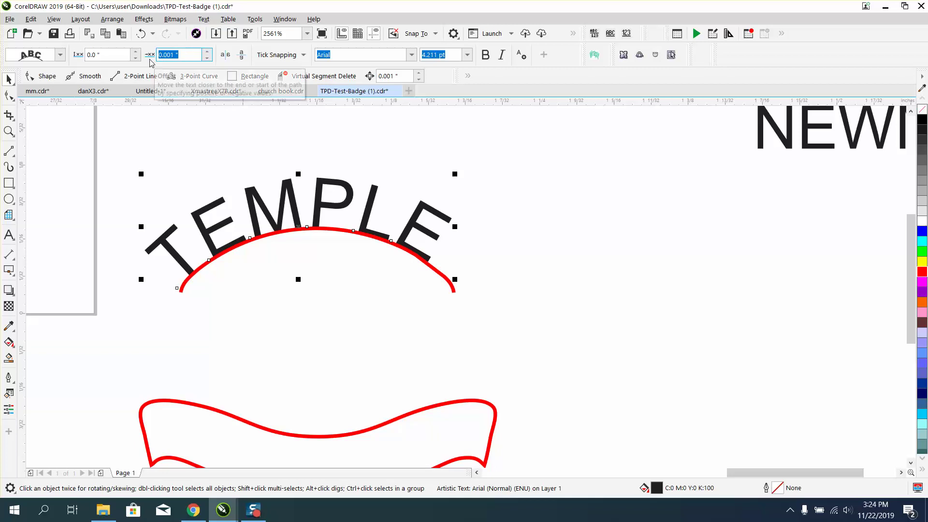
type(".00")
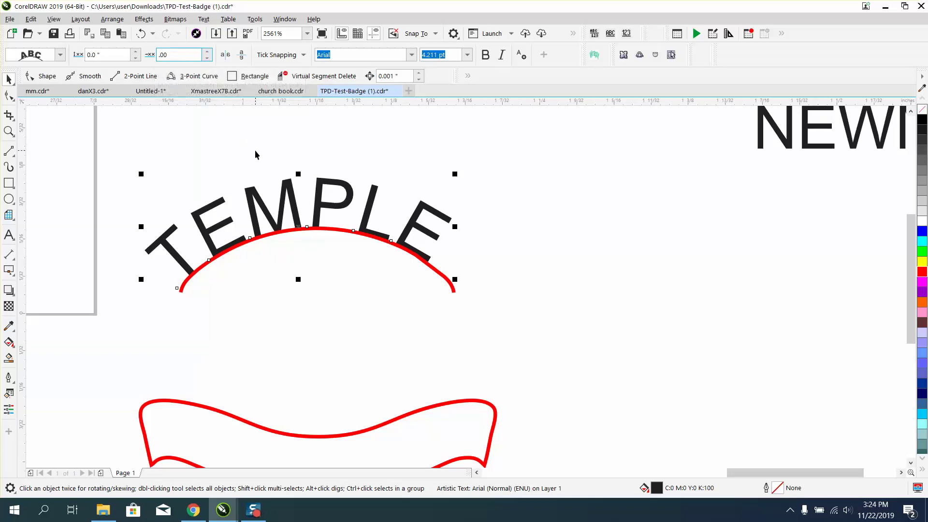
left_click(208, 52)
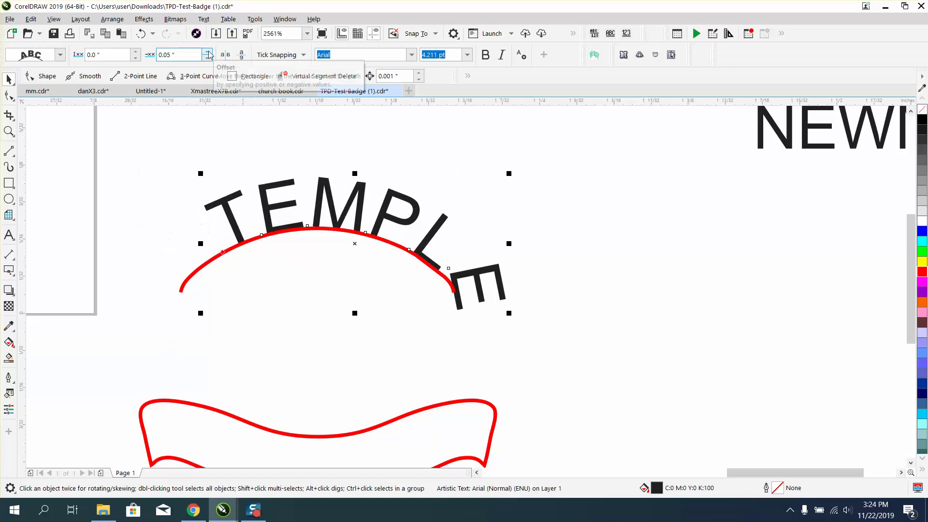
left_click(208, 58)
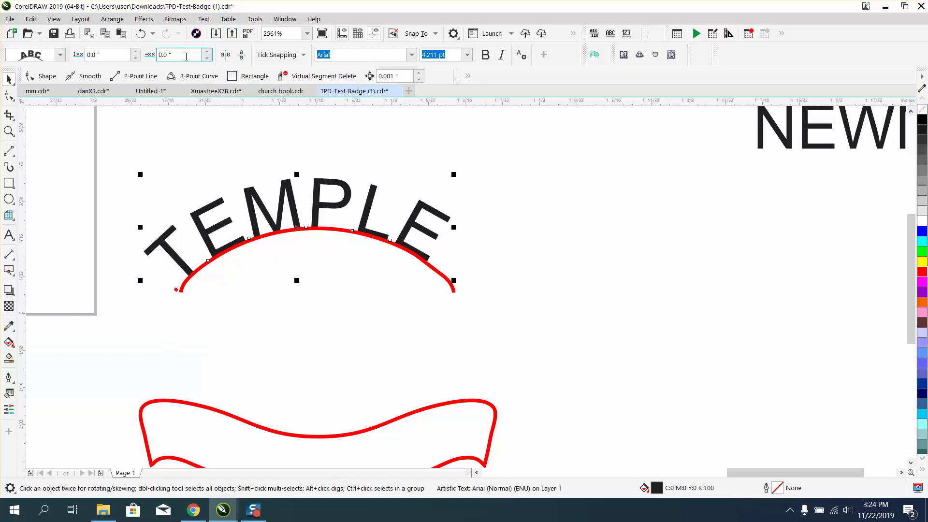
left_click_drag(172, 55, 154, 55)
scroll(298, 226, "up", 2)
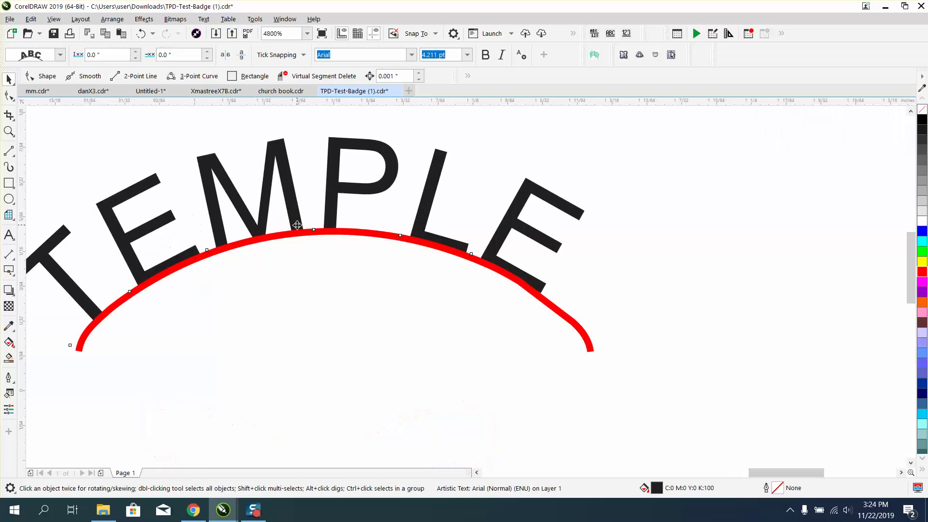
left_click_drag(296, 225, 314, 224)
scroll(533, 198, "down", 4)
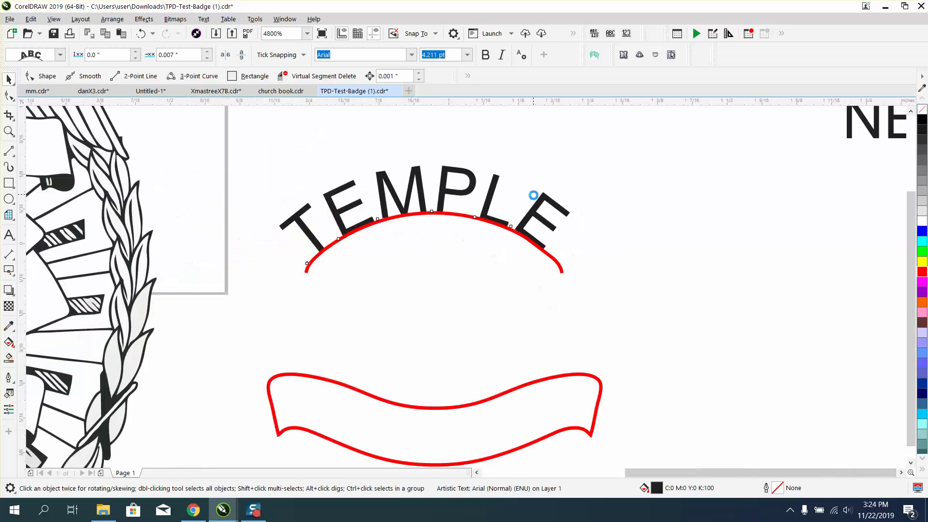
- Set the nudge distance to 0.5" and nudge curved TEMPLE left onto the banner below POLICE
left_click(407, 197)
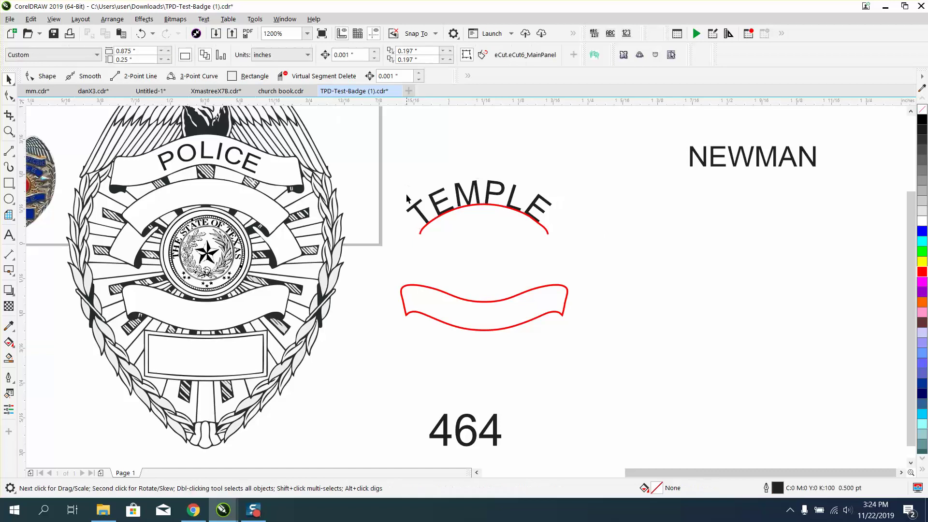
left_click(423, 229)
left_click(113, 20)
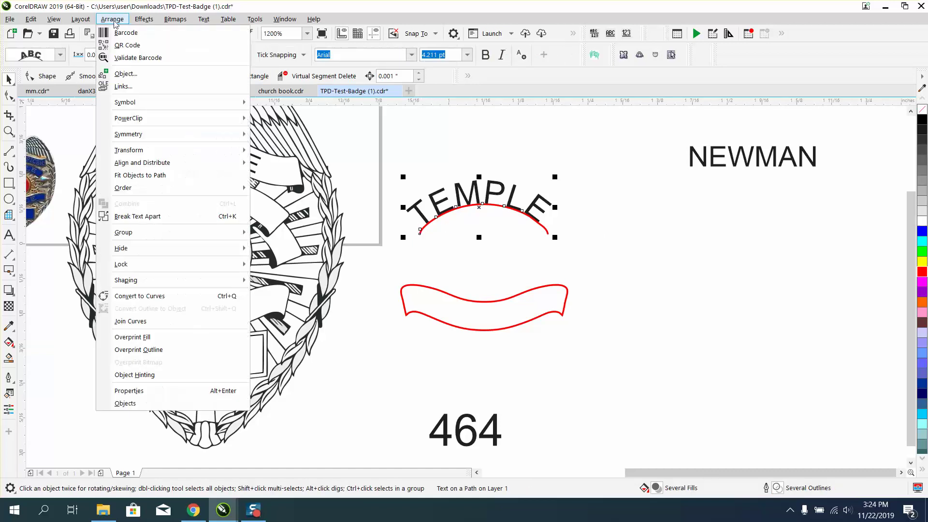
left_click(400, 130)
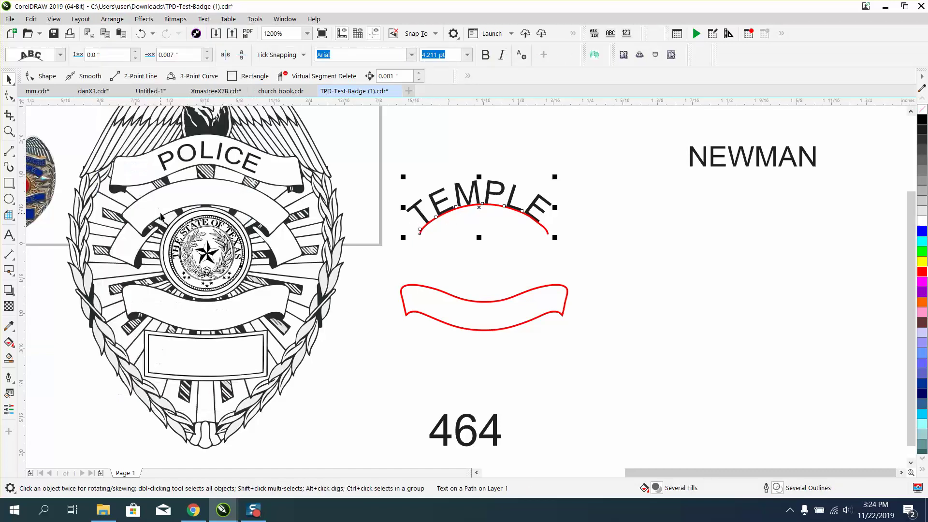
left_click(434, 189)
left_click(352, 130)
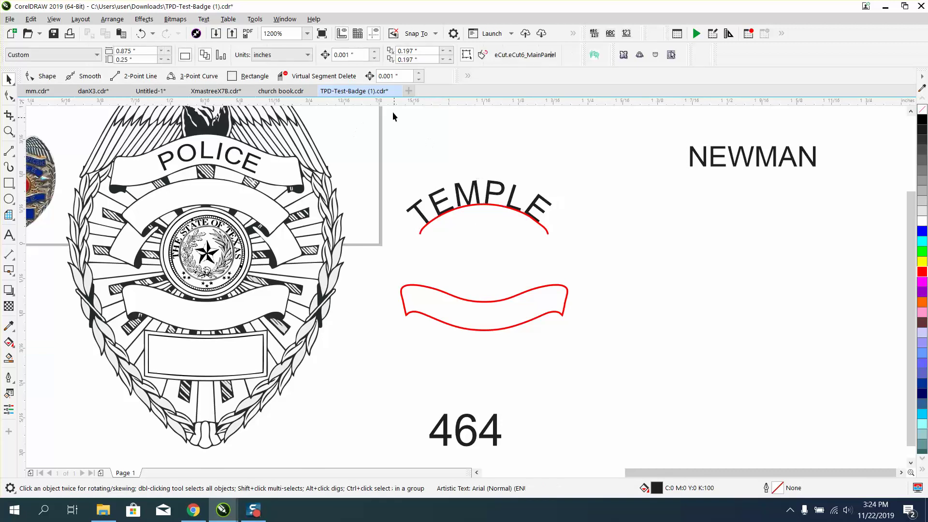
left_click(392, 76)
type("0.5")
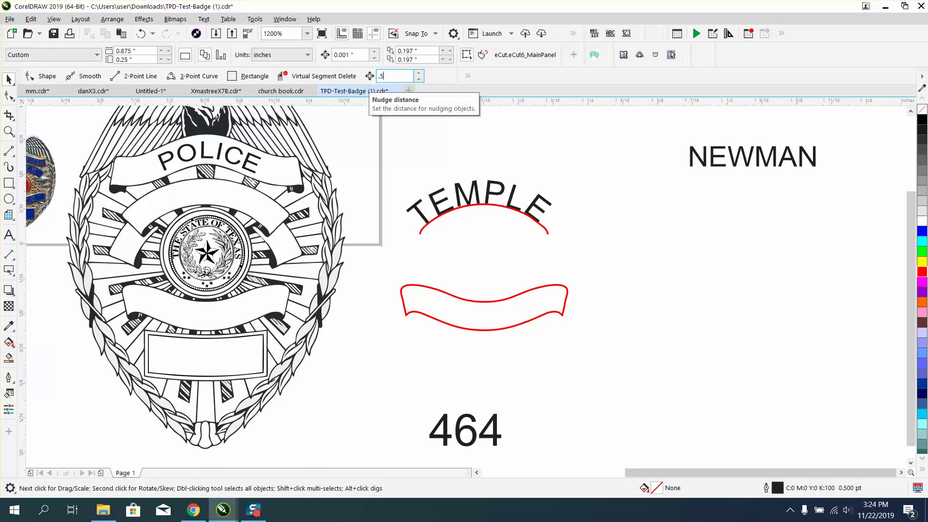
left_click(493, 182)
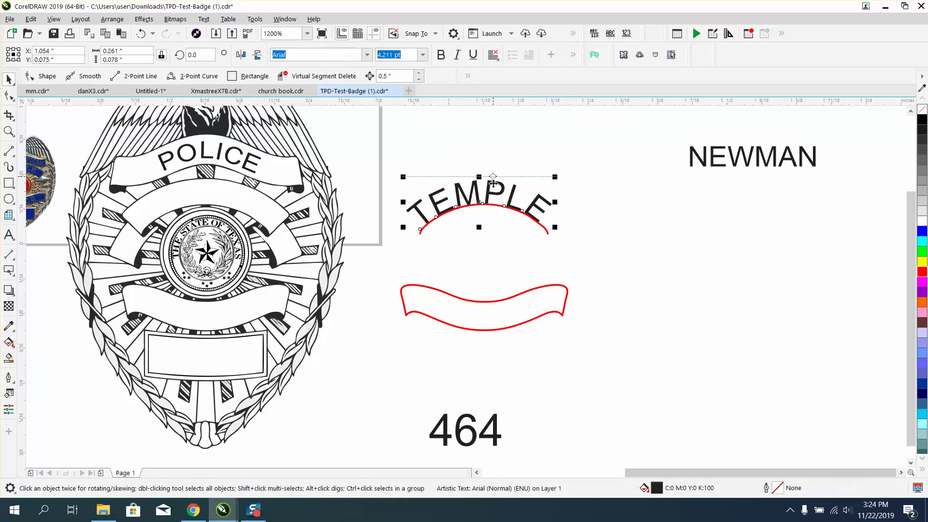
key("Left")
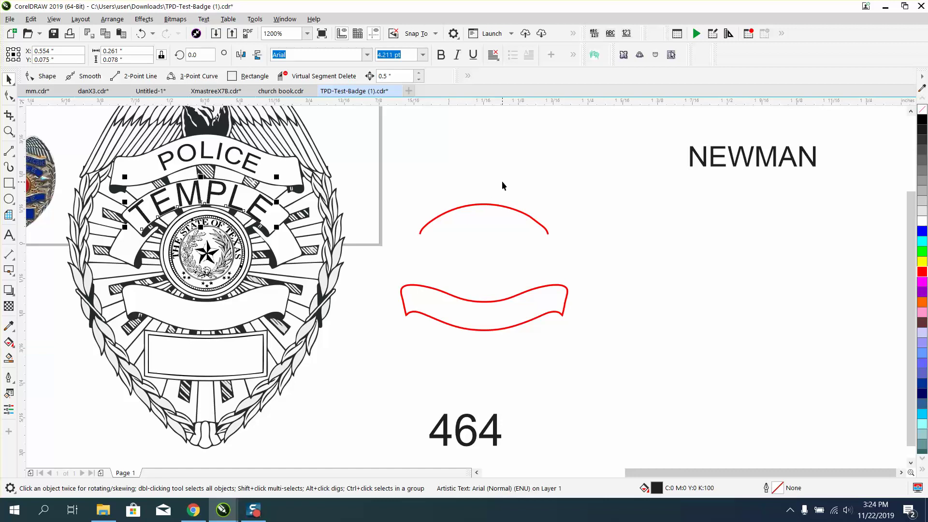
- Zoom in, set the nudge distance to 0.001" and nudge TEMPLE up one tiny step
left_click(10, 131)
left_click_drag(78, 151, 386, 271)
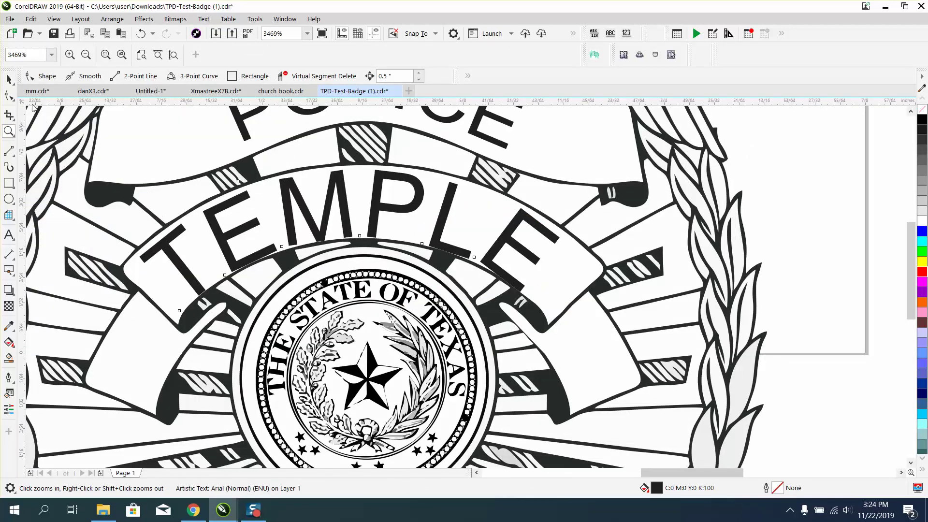
left_click(9, 79)
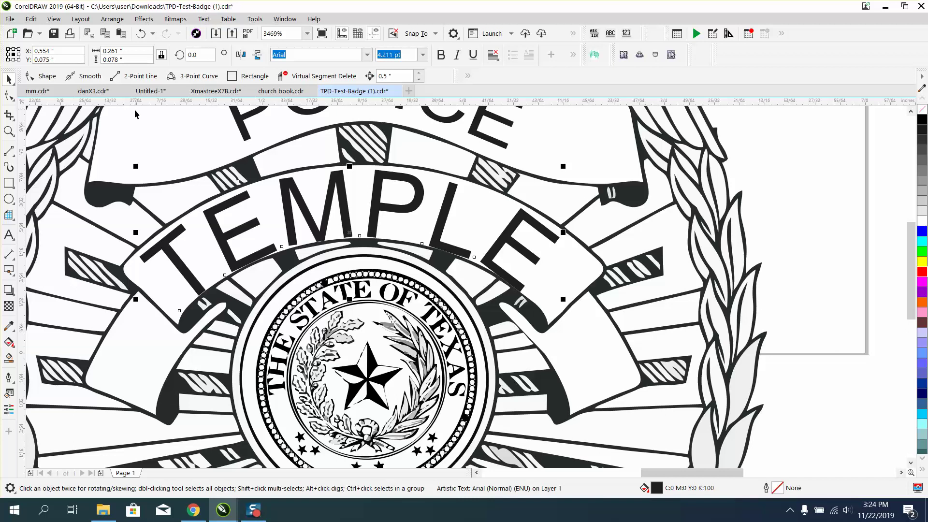
left_click(797, 162)
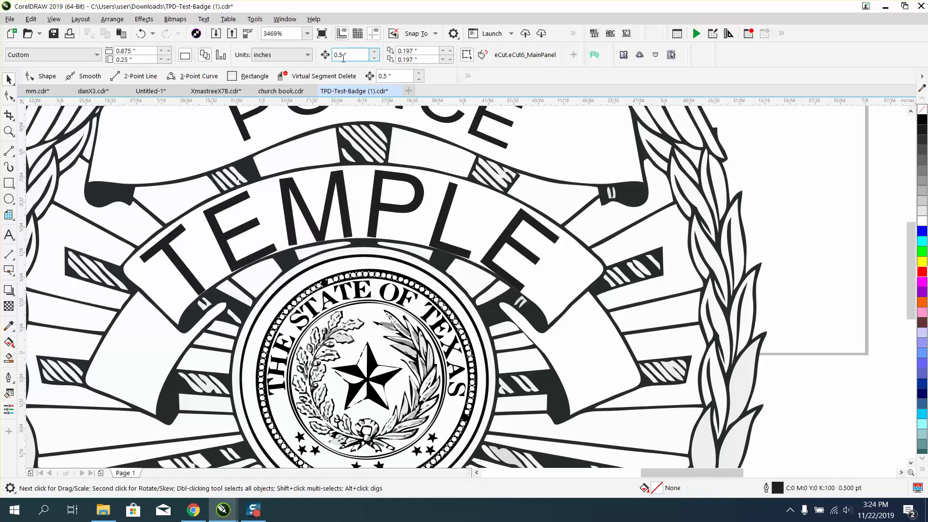
left_click_drag(355, 54, 312, 56)
key("BackSpace")
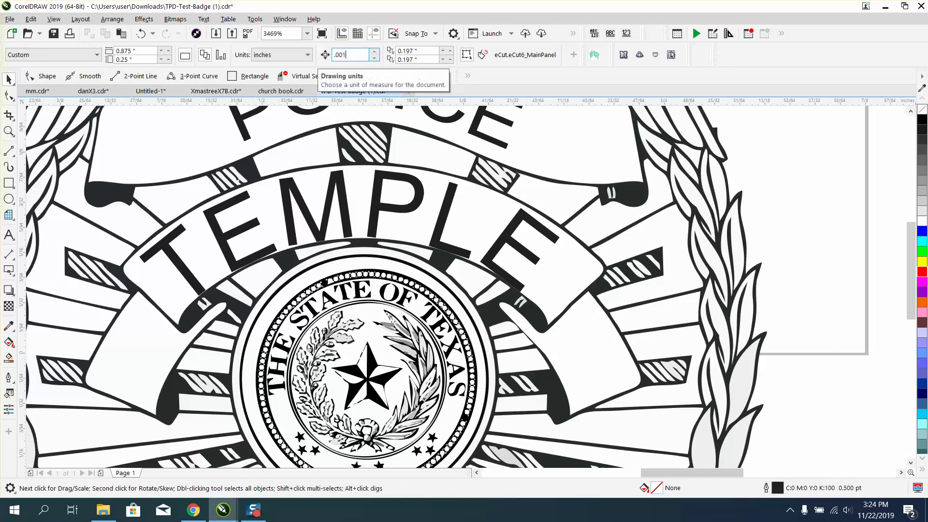
left_click(451, 198)
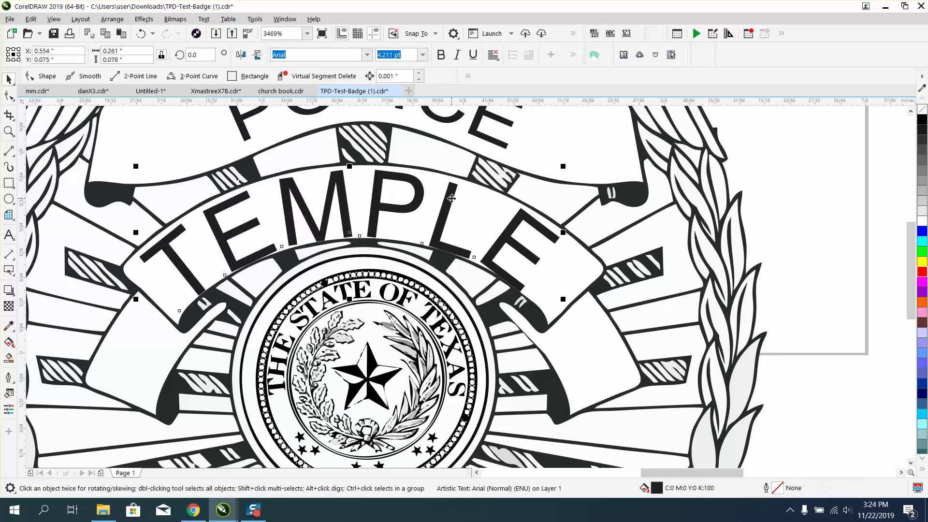
key("Up")
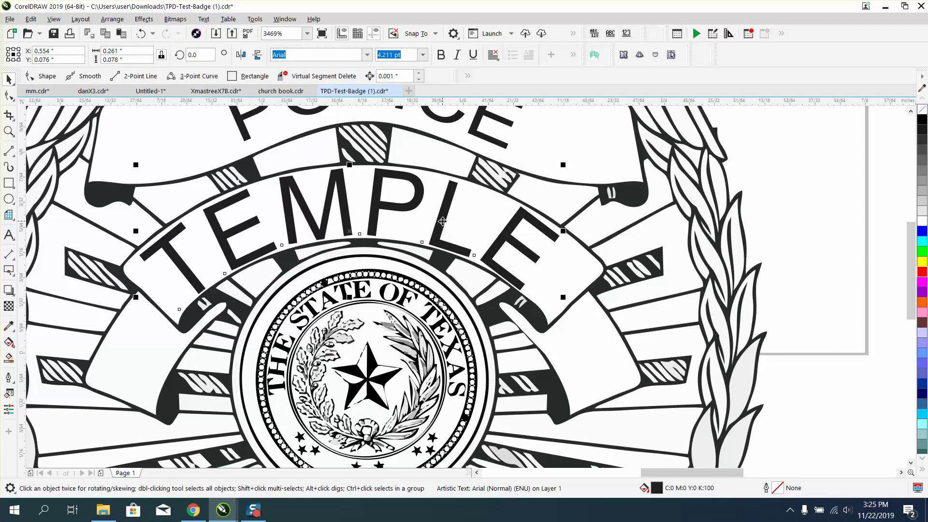
scroll(396, 193, "down", 4)
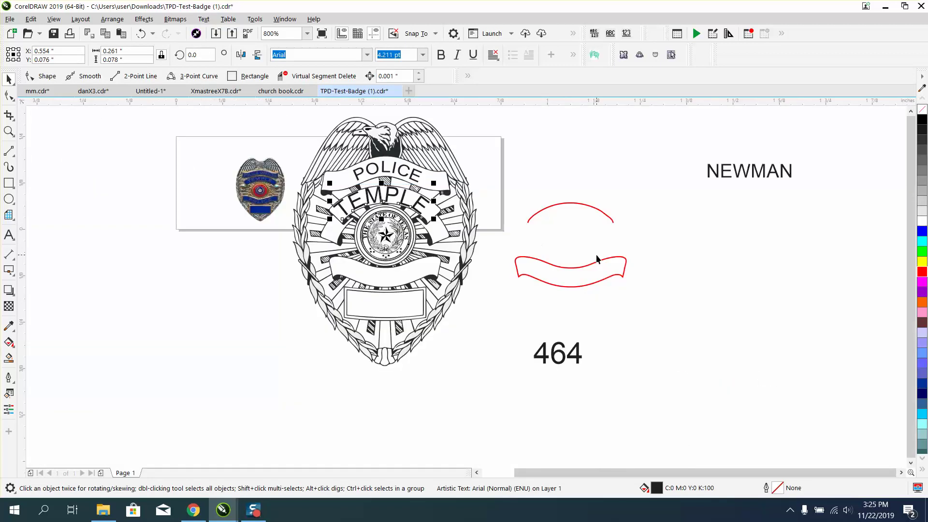
- Delete the leftover red arc and zoom in on the red banner
left_click(597, 214)
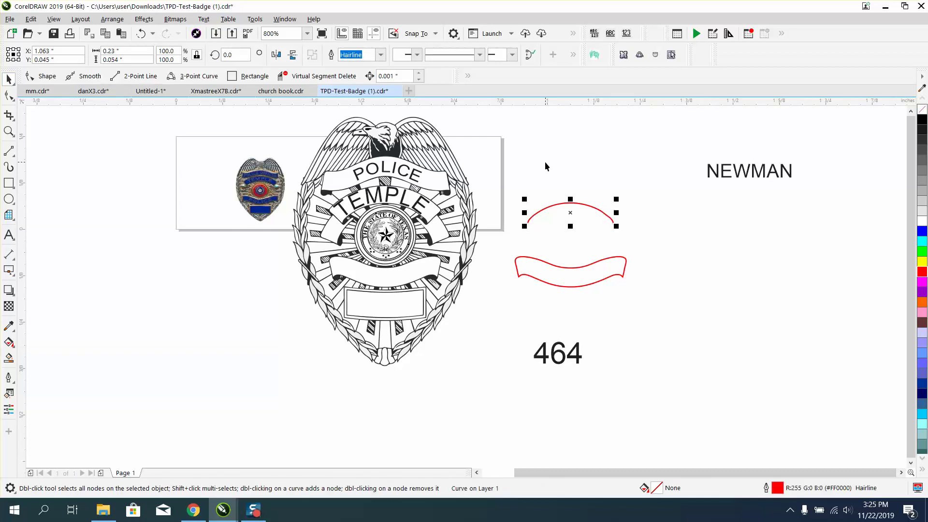
key("Delete")
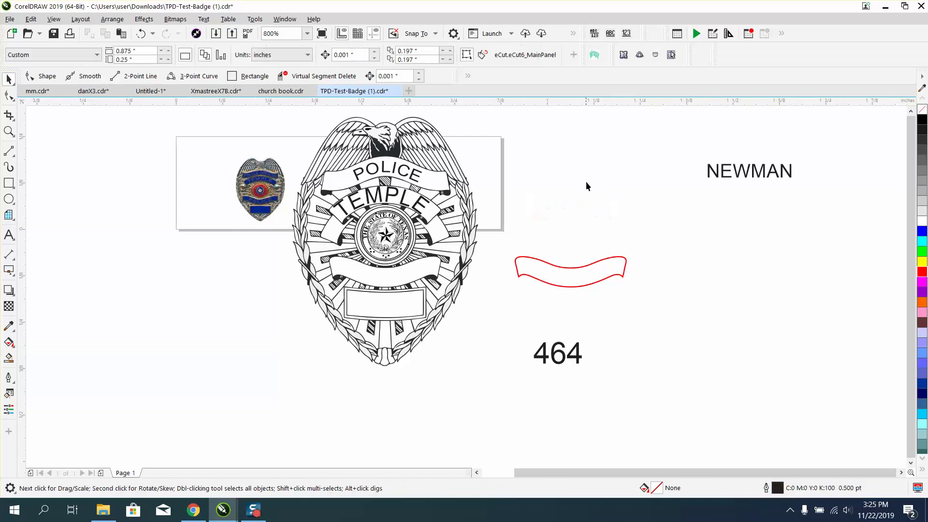
left_click(8, 132)
left_click_drag(507, 235, 699, 311)
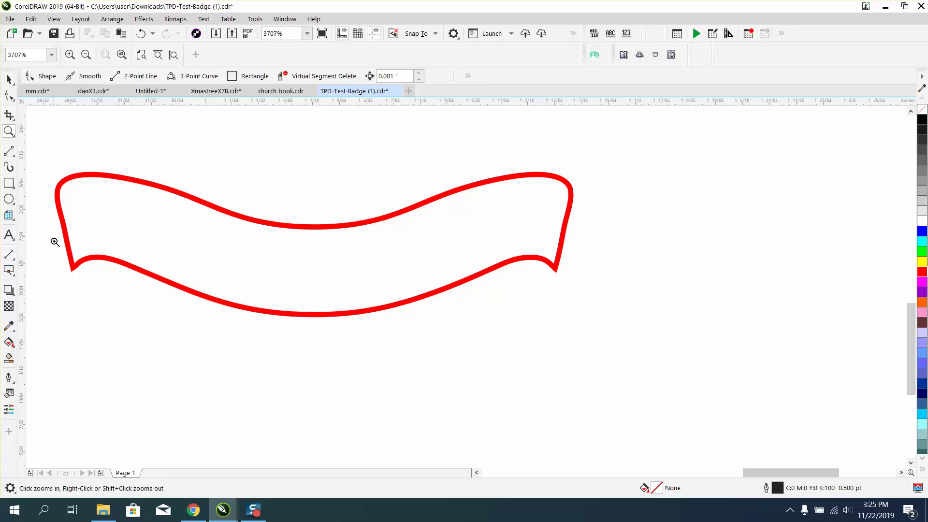
- Discard a trial dimension and draw a vertical 2-point line across the banner's left end
left_click(9, 254)
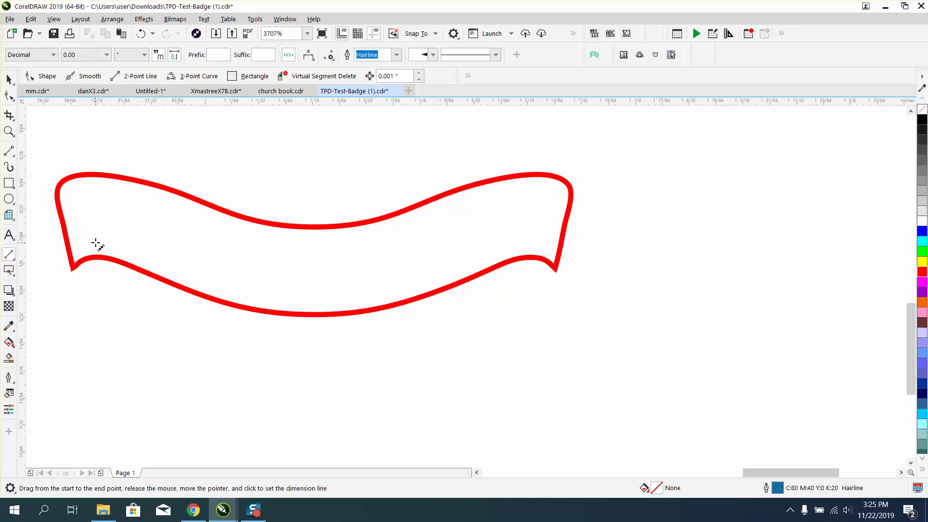
left_click_drag(87, 252, 88, 281)
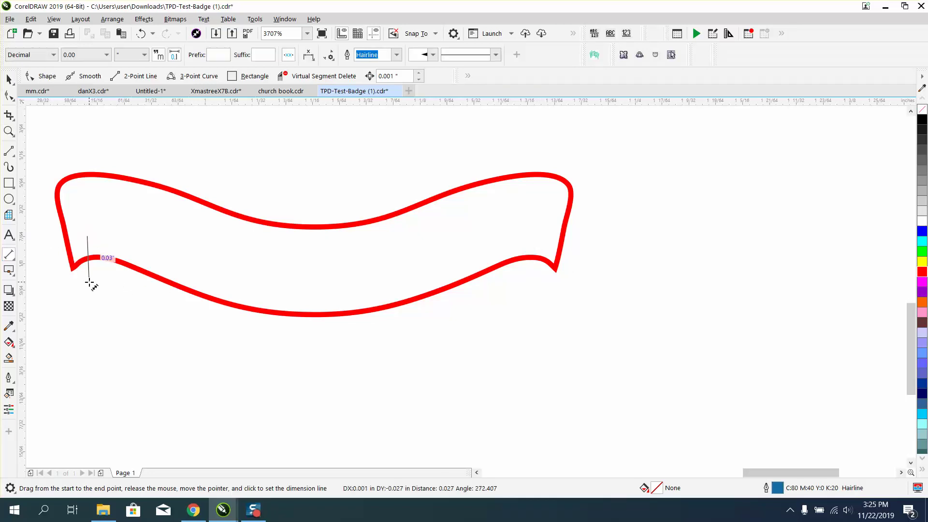
left_click(291, 299)
key("ctrl+z")
left_click(9, 152)
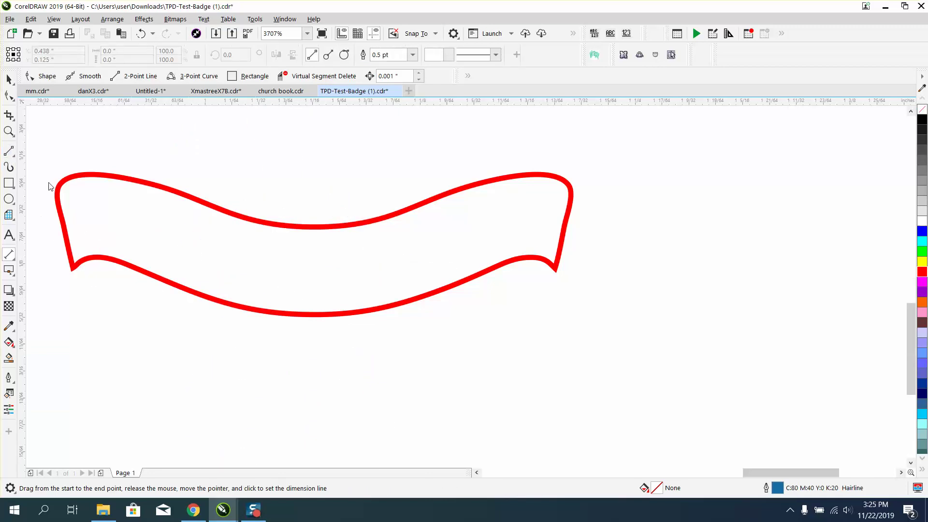
left_click_drag(93, 233, 99, 293)
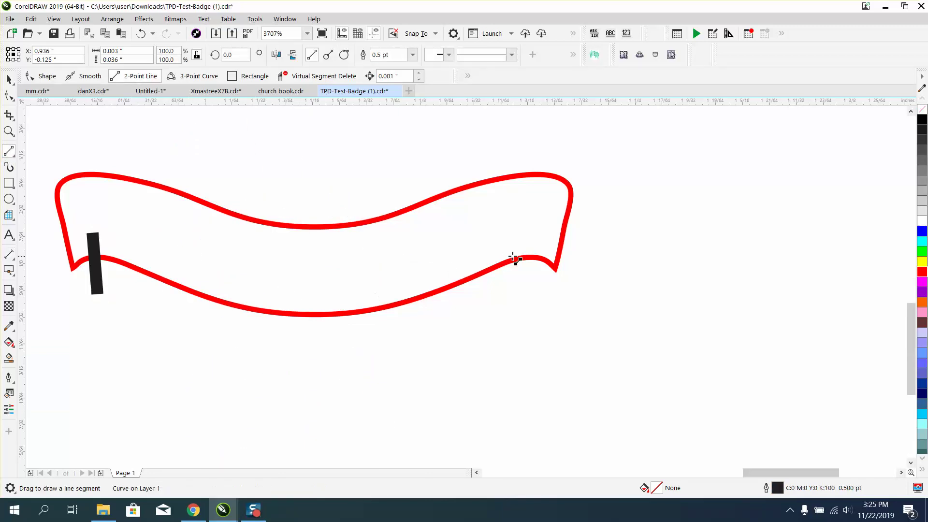
left_click(9, 79)
left_click(67, 114)
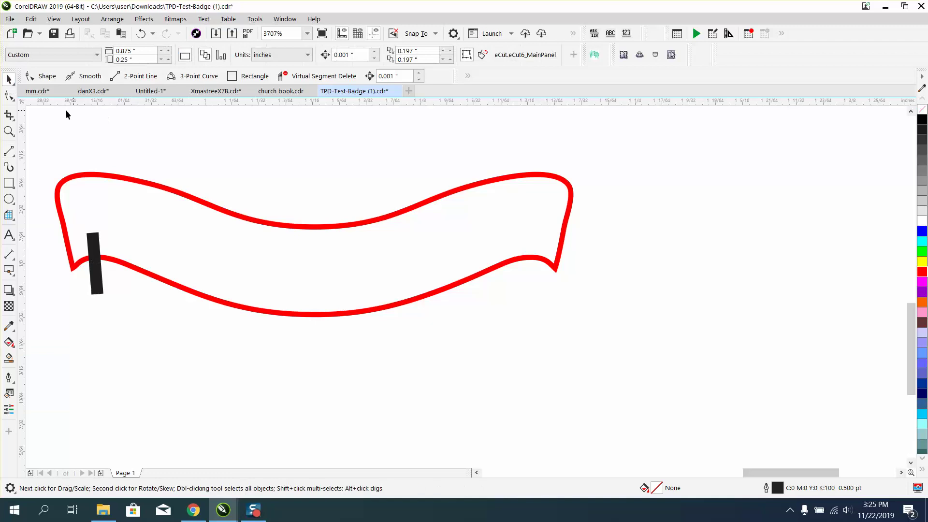
- Delete the black vertical line and start editing the default outline for graphics
left_click(90, 244)
key("Delete")
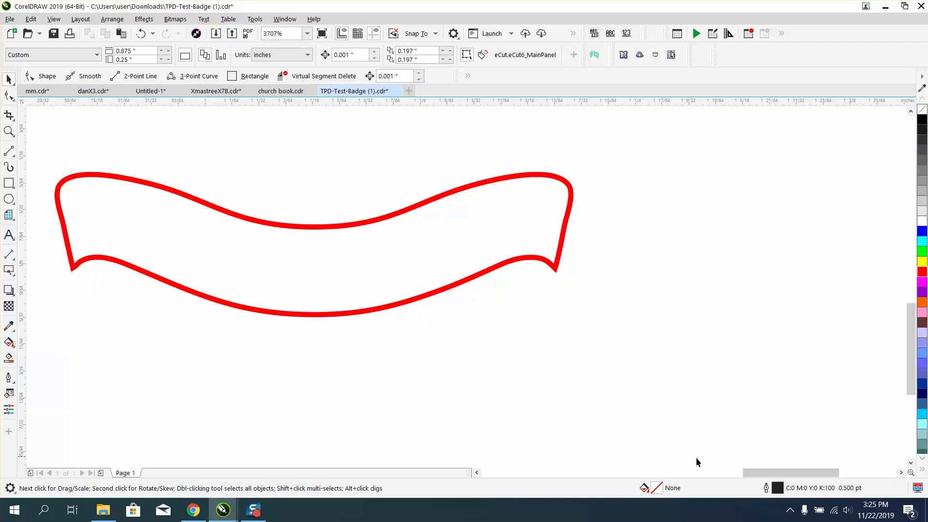
double_click(778, 490)
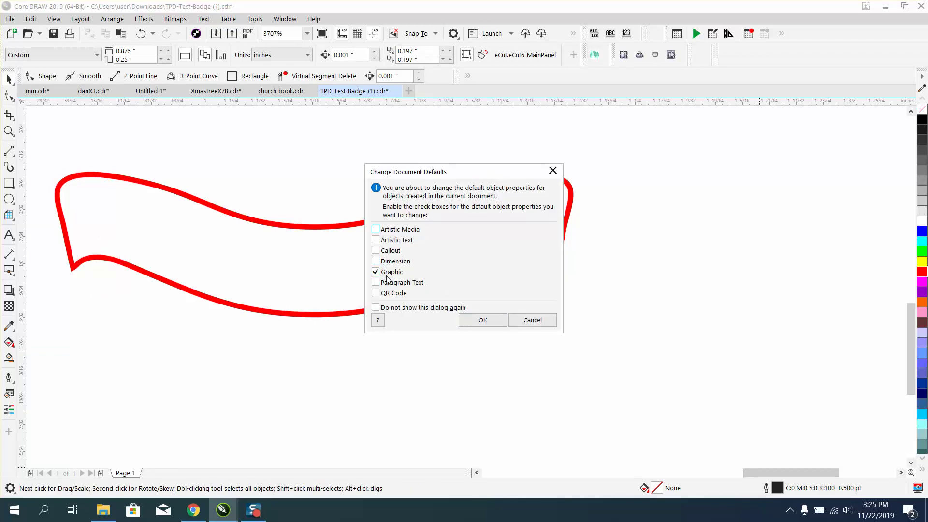
left_click(482, 320)
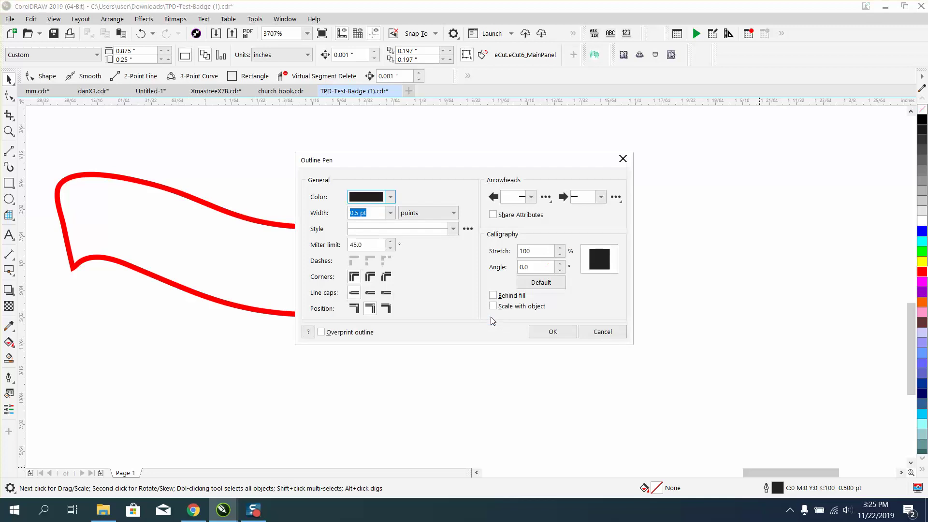
- Set the default outline width to Hairline and its colour to red
left_click(390, 213)
left_click(370, 232)
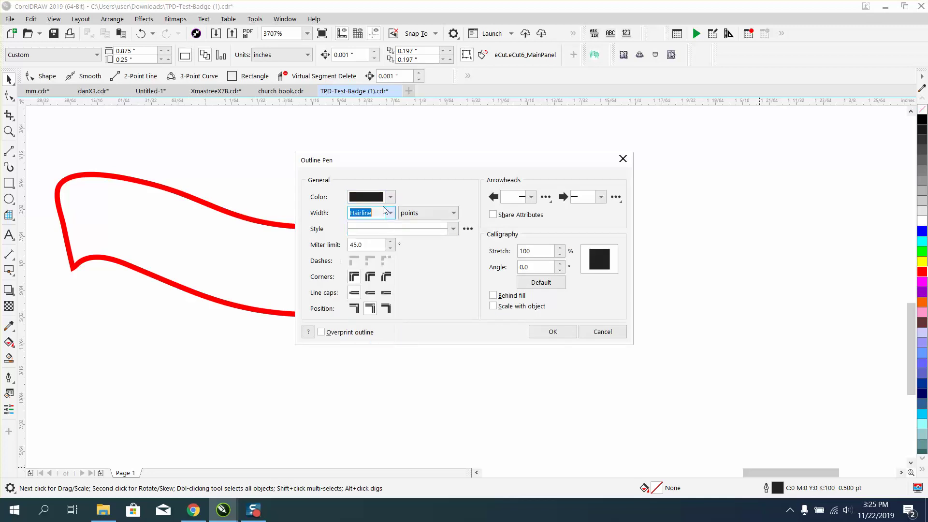
left_click(391, 197)
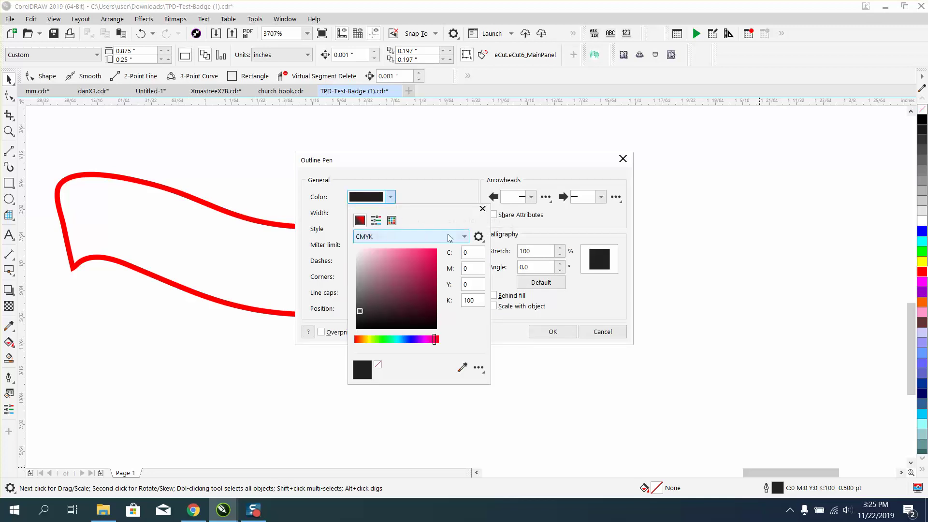
left_click(463, 237)
left_click(378, 273)
left_click(392, 221)
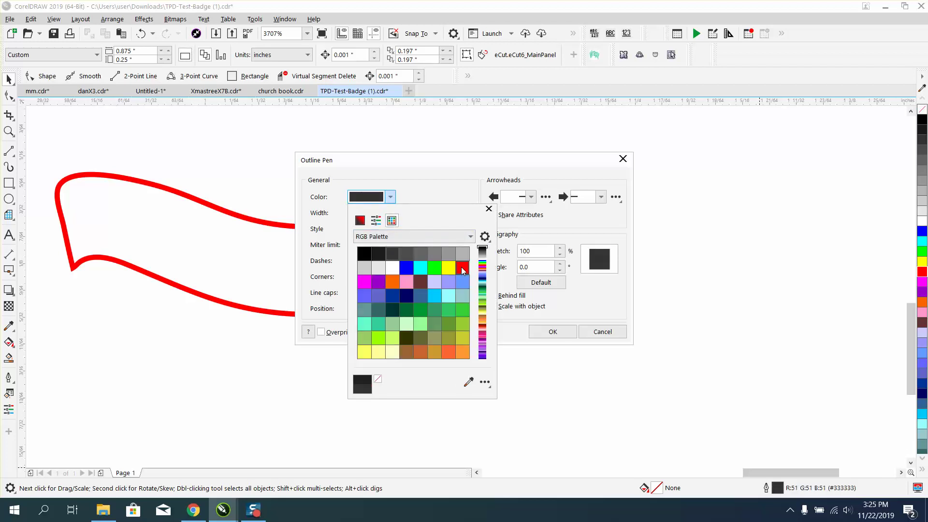
left_click(462, 268)
left_click(553, 332)
left_click(553, 332)
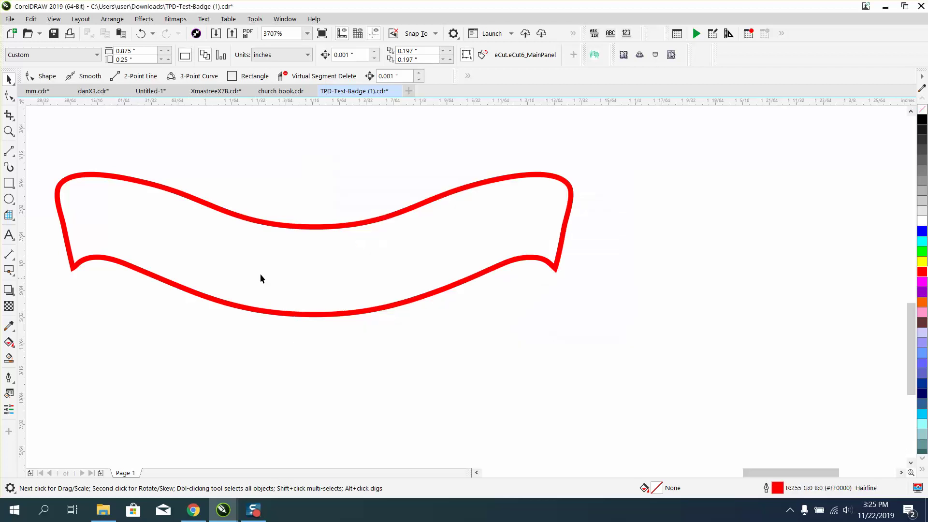
- Draw cut lines across both banner ends and trim the top and ends with Virtual Segment Delete
left_click(8, 151)
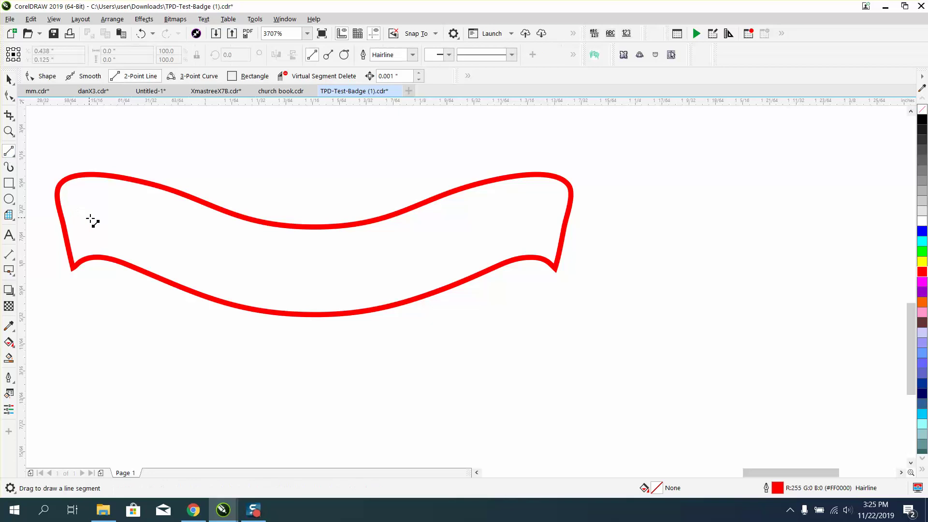
left_click_drag(101, 226, 103, 292)
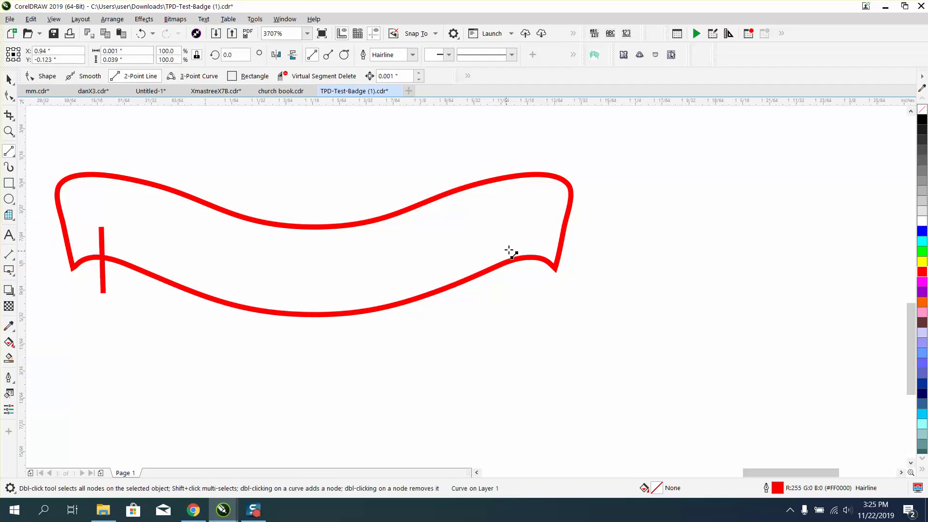
left_click_drag(524, 256, 523, 290)
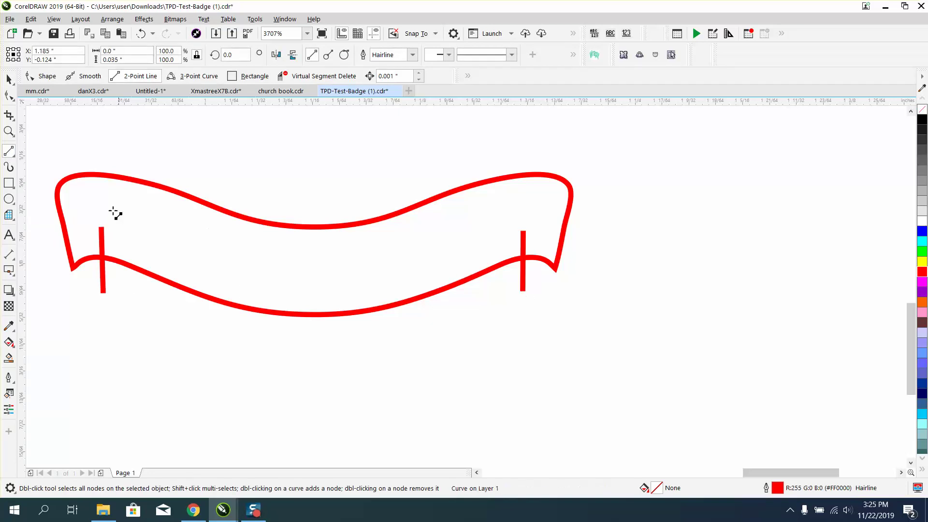
left_click(15, 124)
left_click(54, 144)
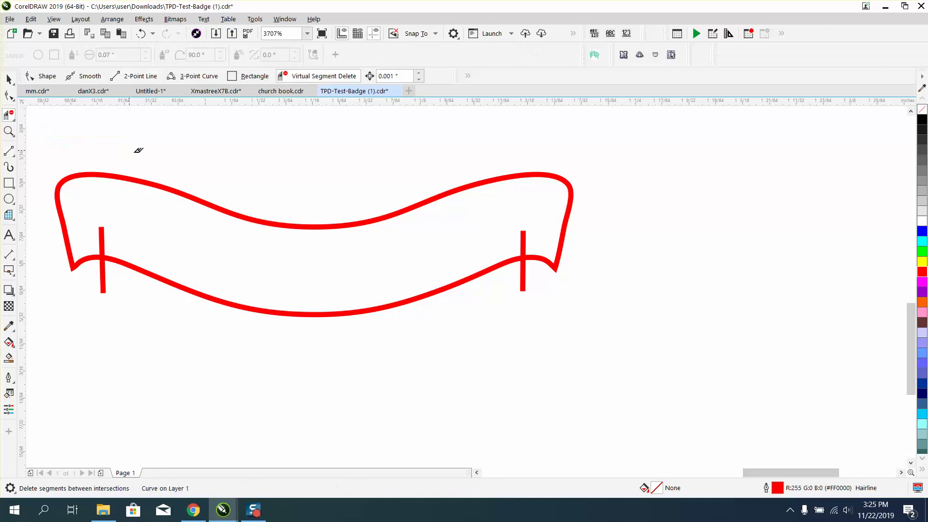
left_click_drag(191, 171, 208, 214)
- Delete both vertical cut lines, leaving only the lower curve selected
key("space")
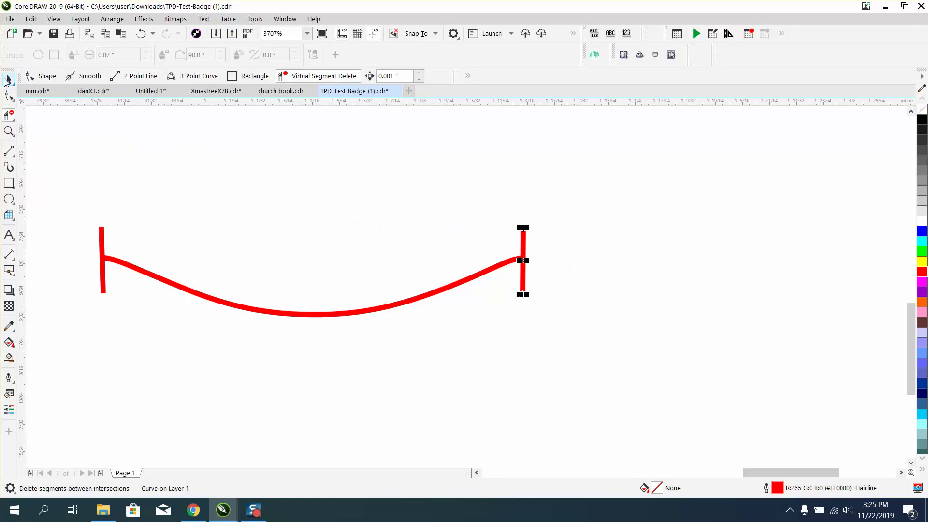
left_click(100, 233)
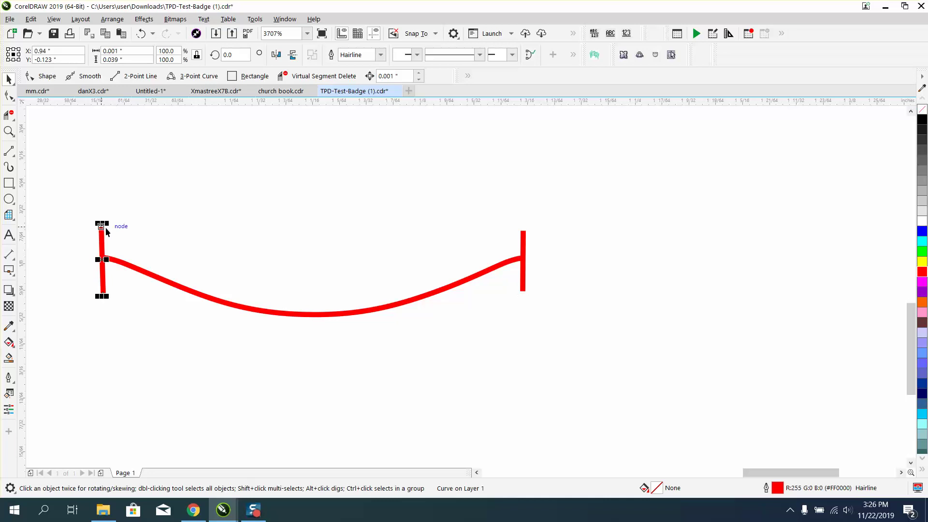
key("Delete")
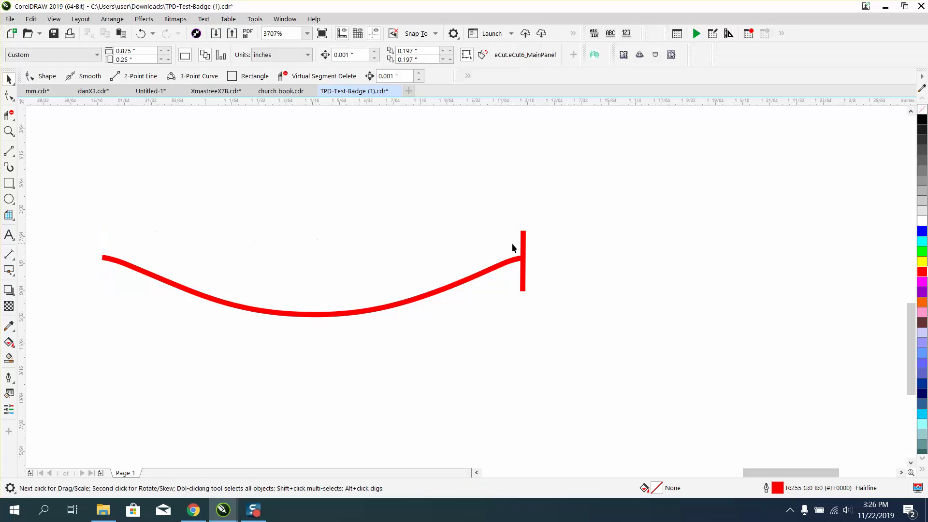
left_click(526, 255)
key("Delete")
left_click(516, 261)
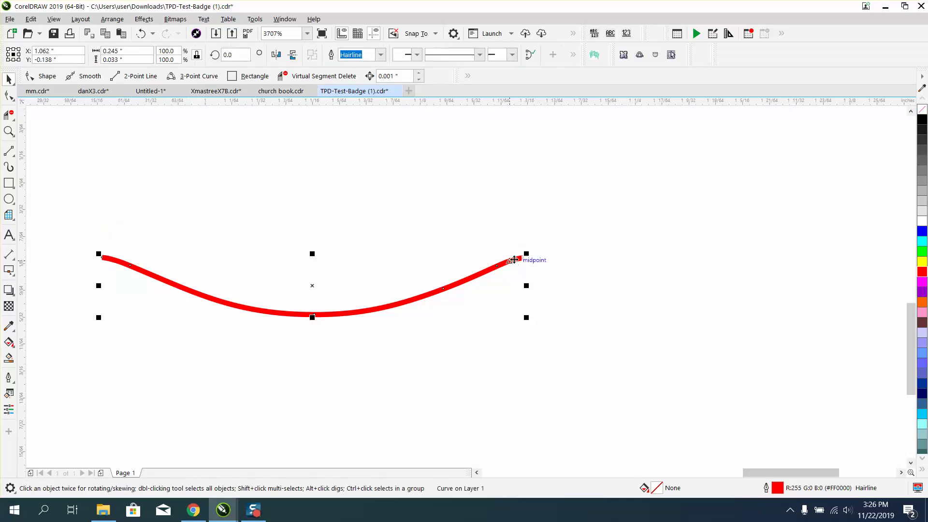
scroll(461, 245, "down", 2)
- Move NEWMAN above the red curve and fit it to that curve with Fit Text to Path
scroll(535, 250, "down", 2)
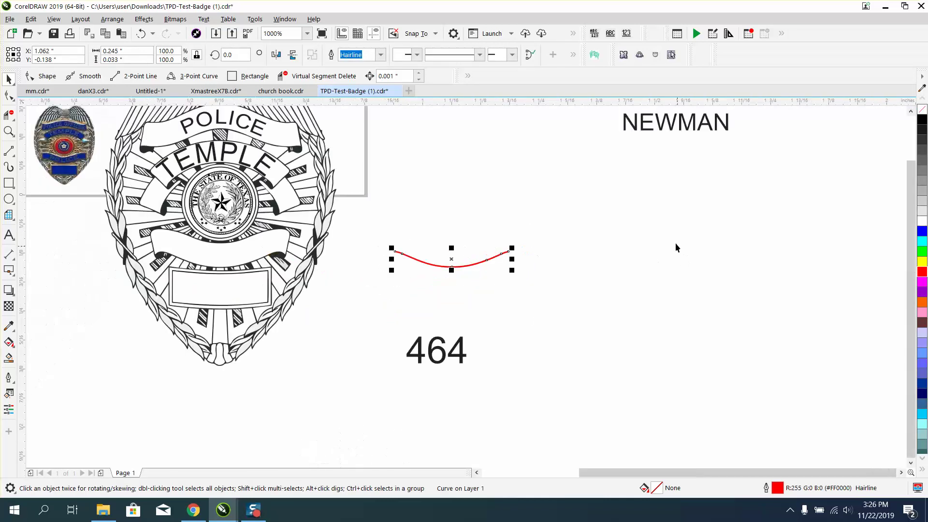
left_click_drag(676, 126, 453, 230)
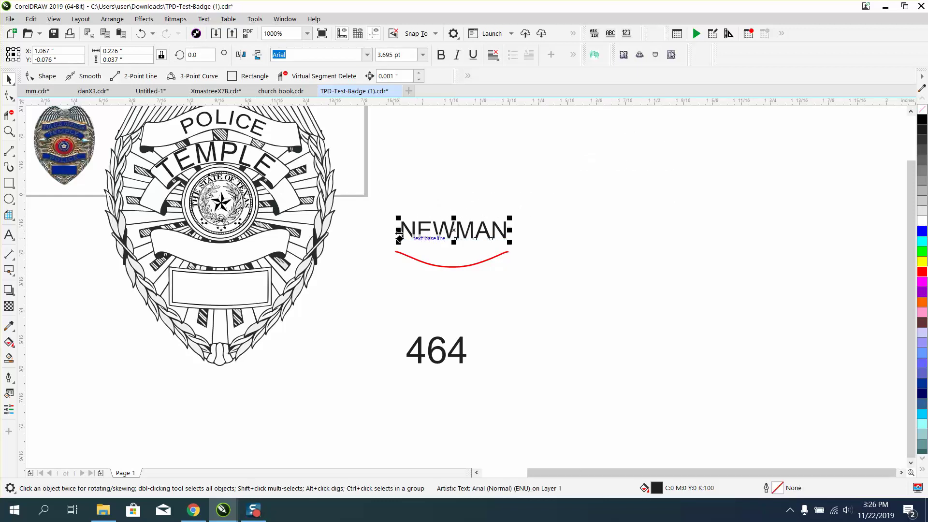
left_click(205, 22)
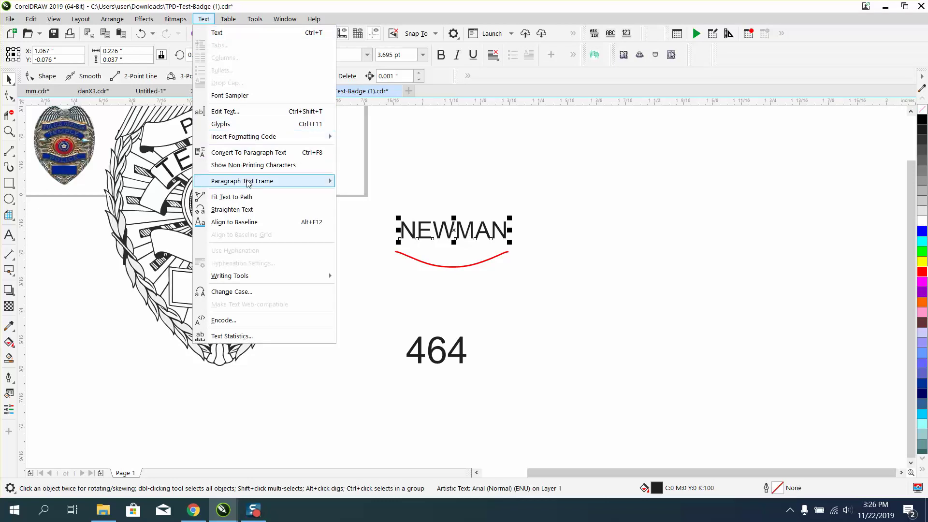
left_click(245, 196)
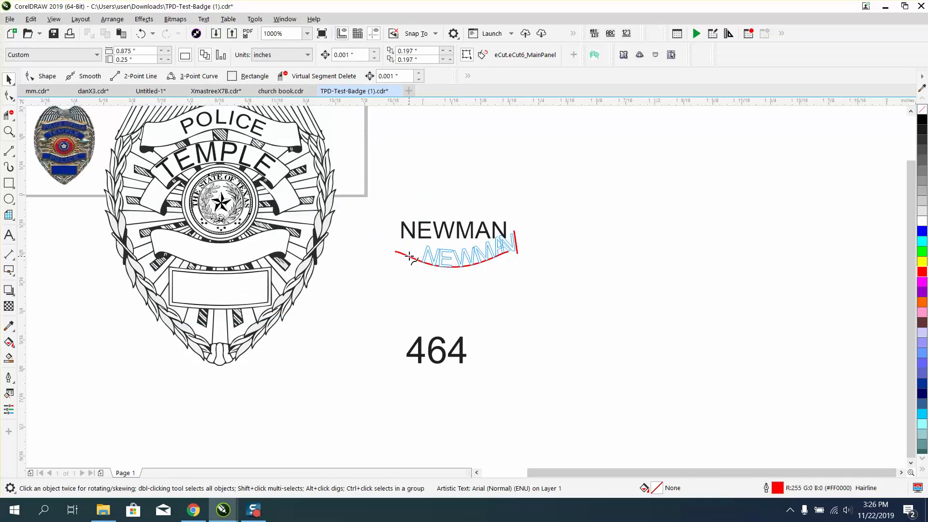
left_click(399, 247)
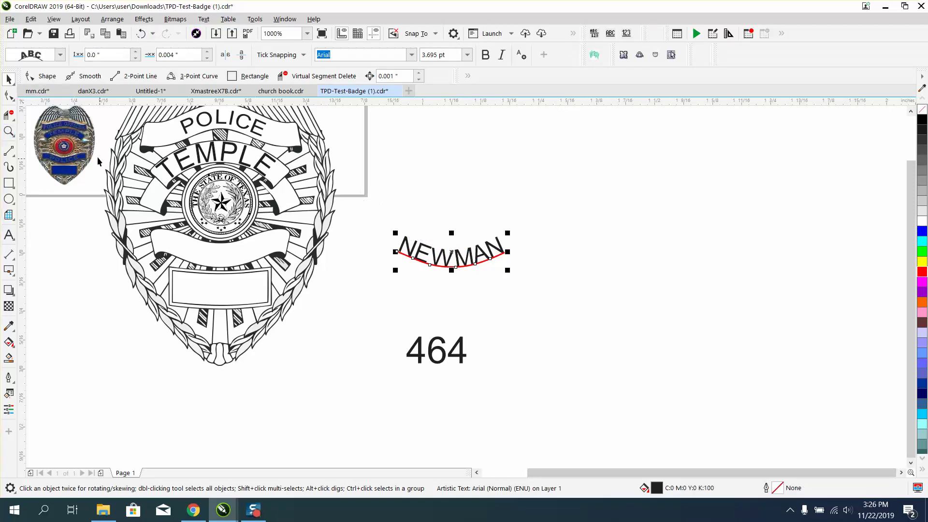
- Separate the curved NEWMAN text from its curve with Arrange > Break Text Apart
left_click(8, 131)
left_click_drag(367, 181, 646, 331)
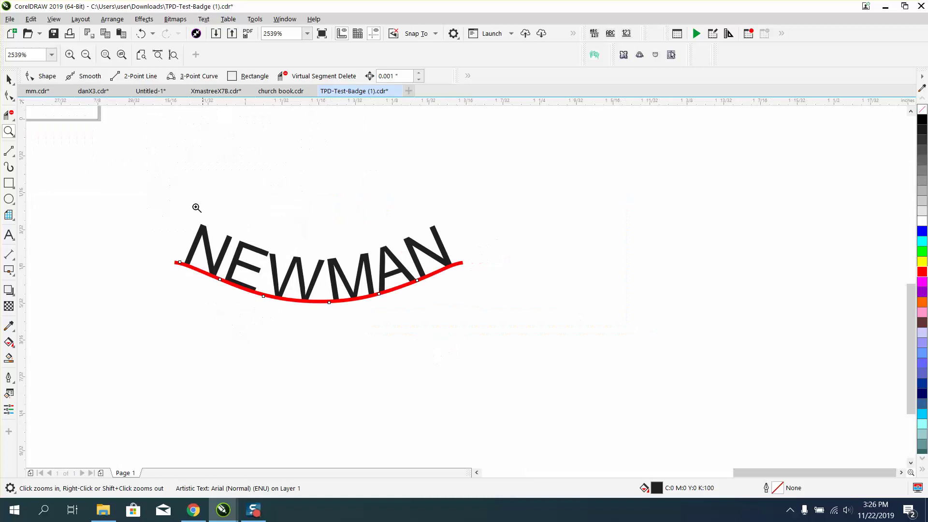
key("space")
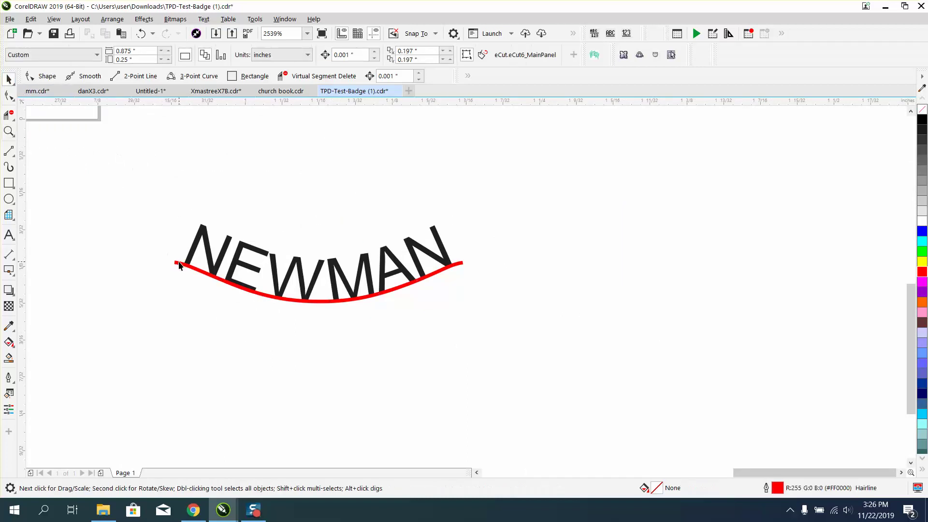
left_click(180, 264)
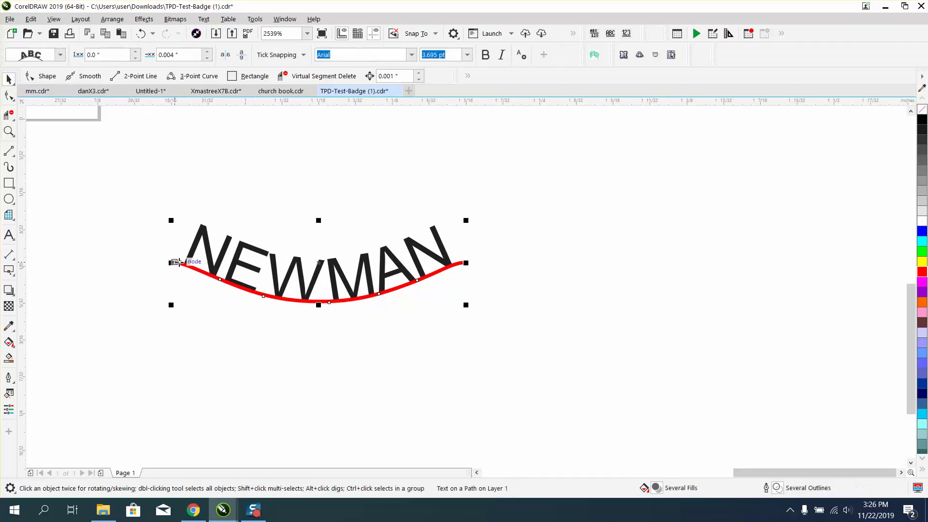
left_click(112, 19)
left_click(145, 213)
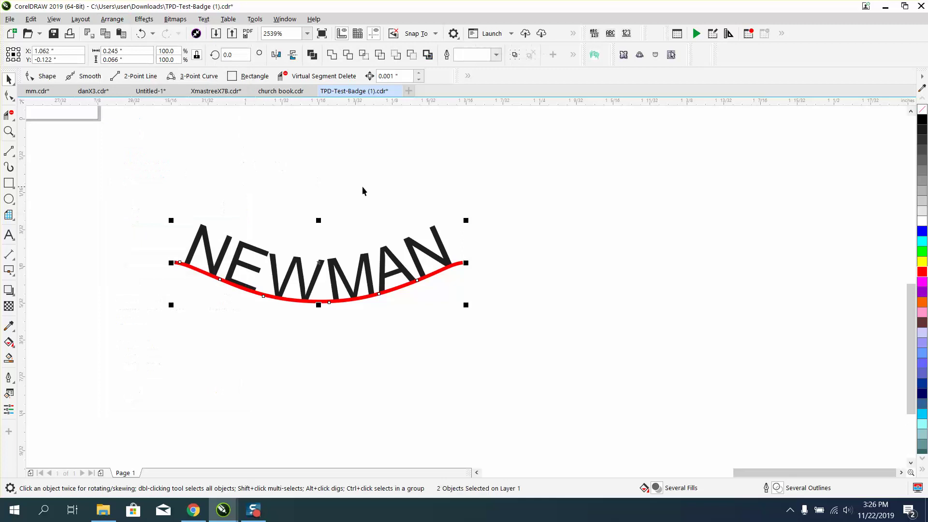
scroll(497, 188, "down", 3)
- With a 0.5" nudge, move the red curve down and NEWMAN left onto the lower banner
left_click(484, 205)
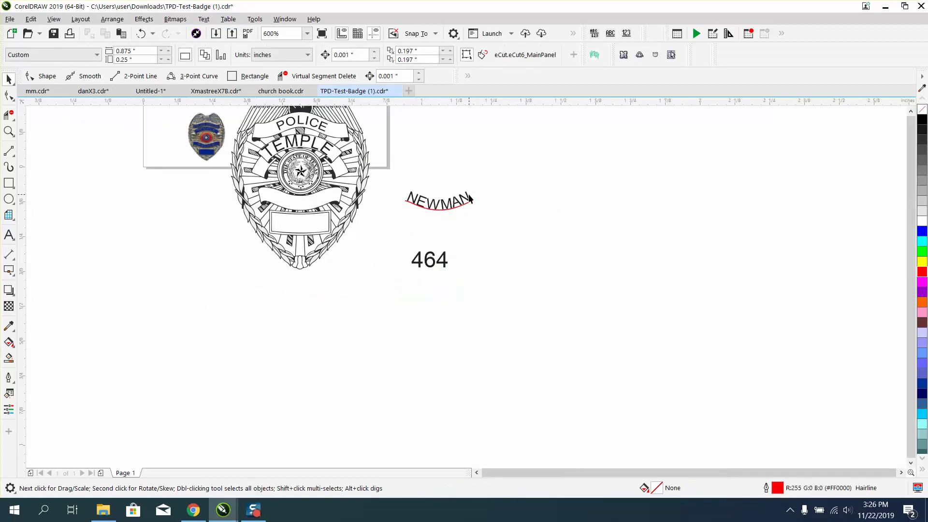
left_click(468, 199)
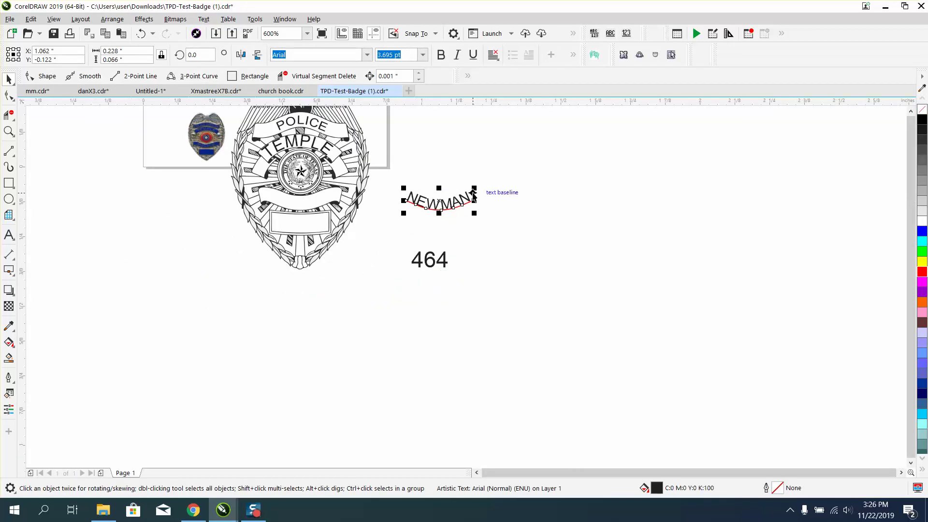
left_click(400, 148)
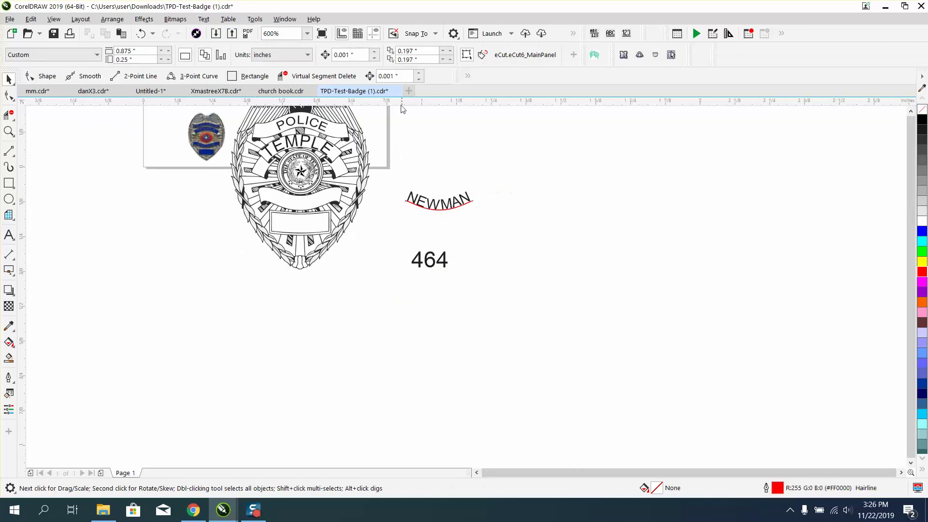
type(".")
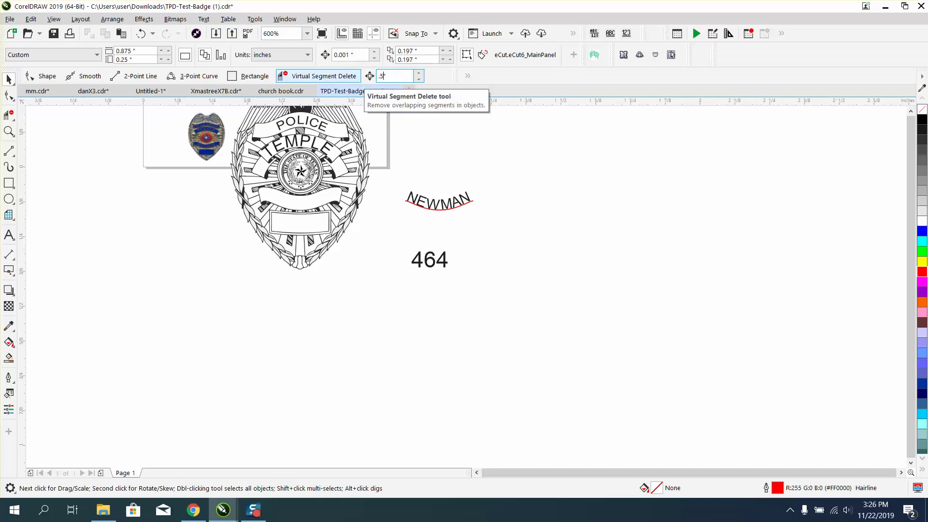
type("5")
left_click(450, 208)
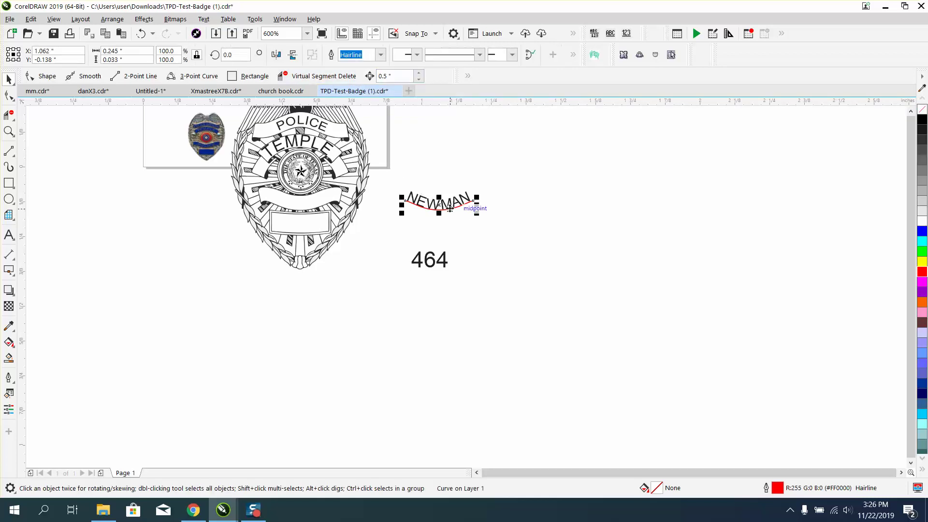
key("Down")
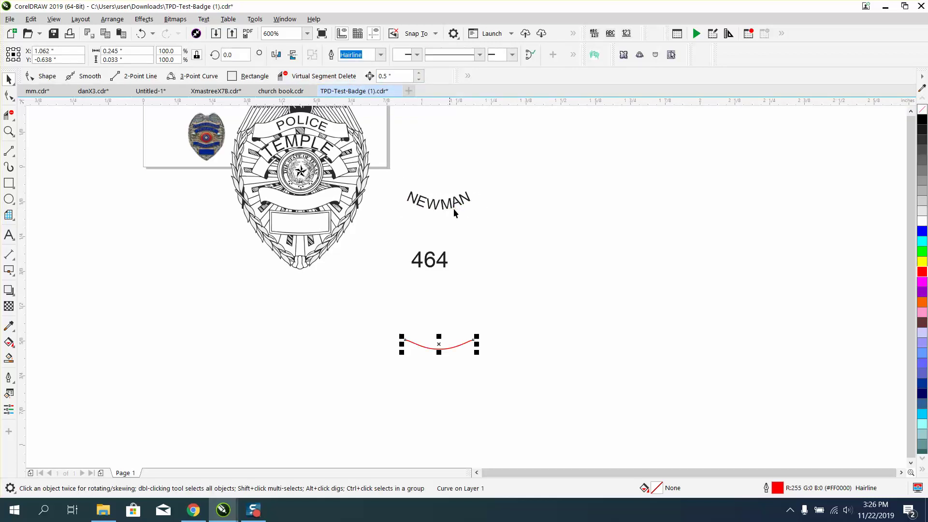
left_click(462, 202)
key("Left")
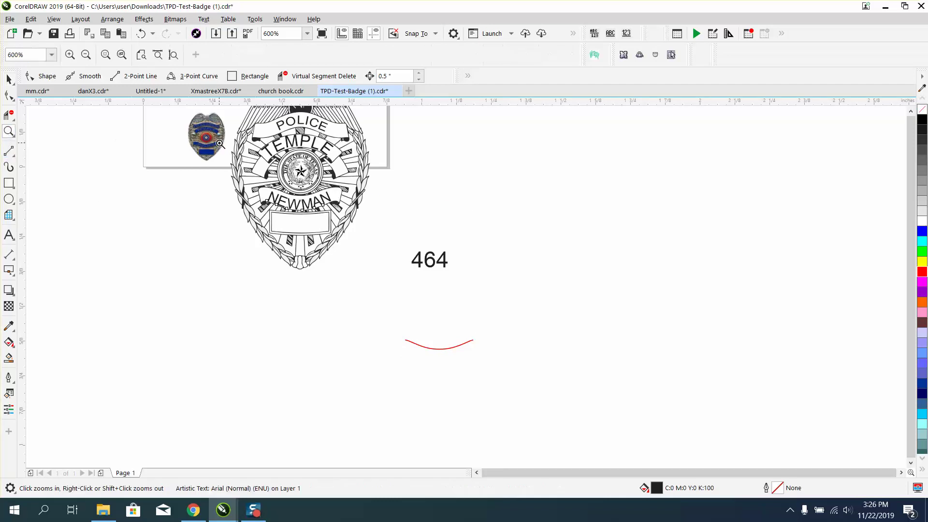
- Zoom in, set the nudge distance to 0.001" and raise NEWMAN two tiny steps
left_click_drag(220, 144, 441, 240)
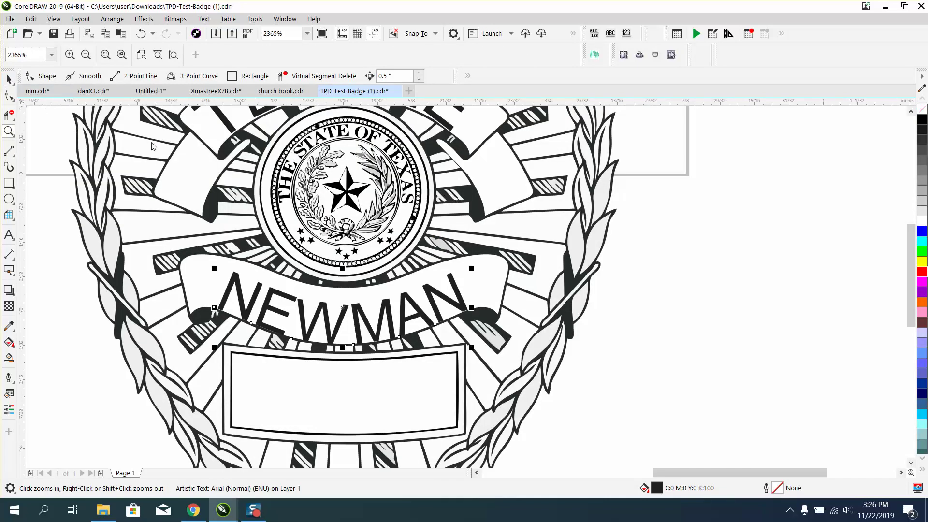
key("space")
key("Tab")
left_click_drag(368, 55, 318, 55)
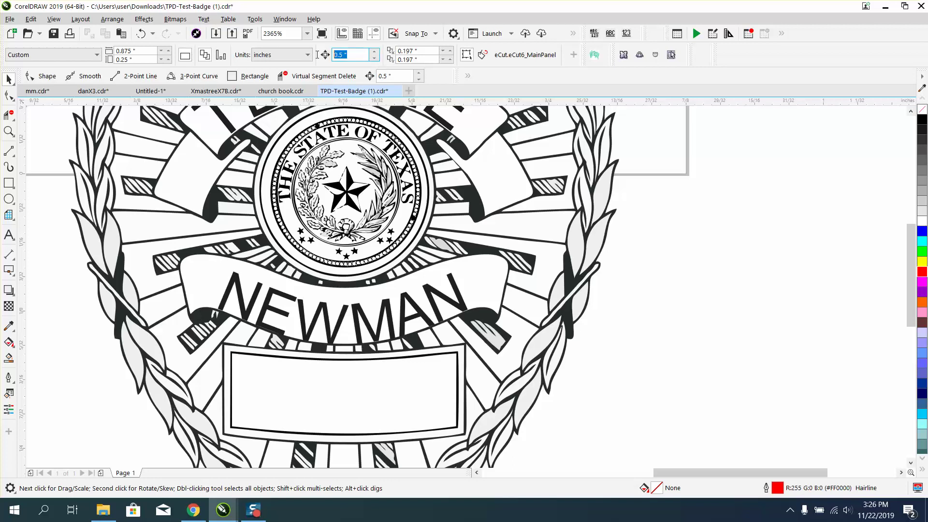
type(".001")
left_click(455, 290)
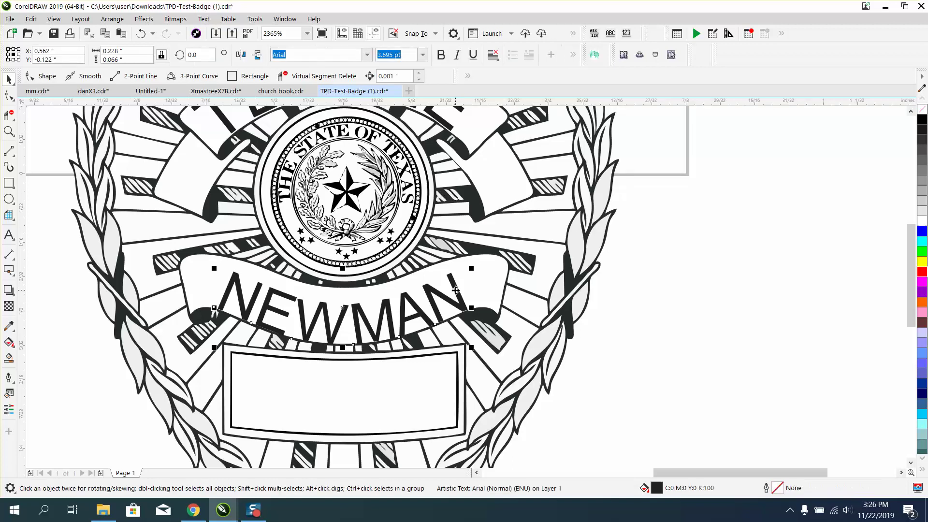
key("Up")
key("Up")
key("Up")
key("Up")
key("Up")
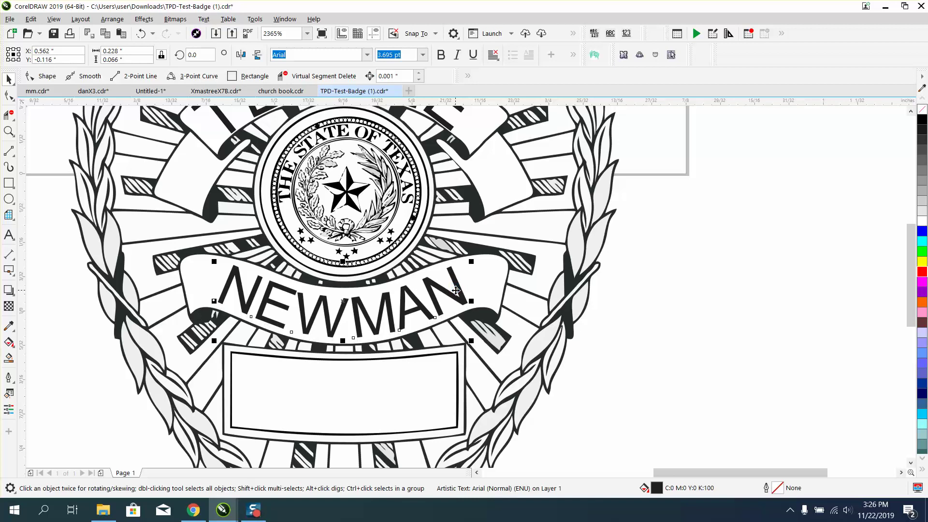
key("Up")
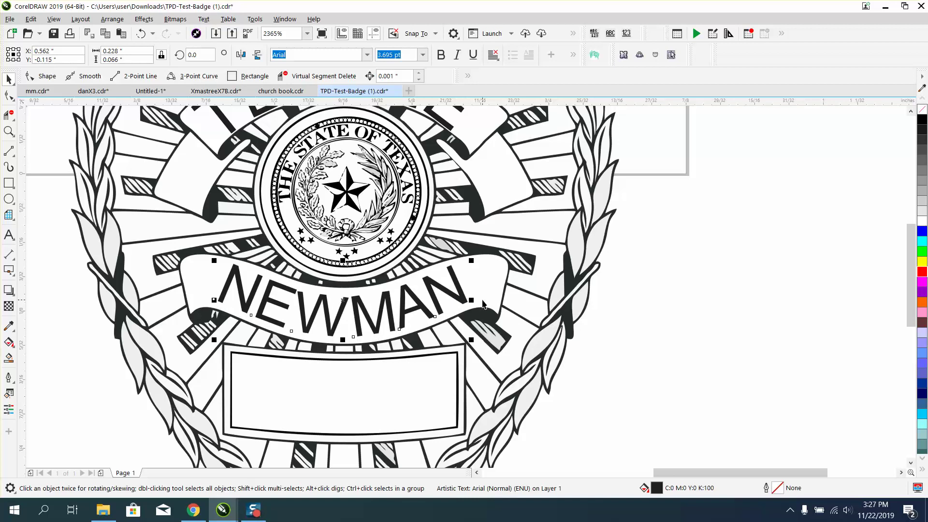
scroll(674, 284, "down", 3)
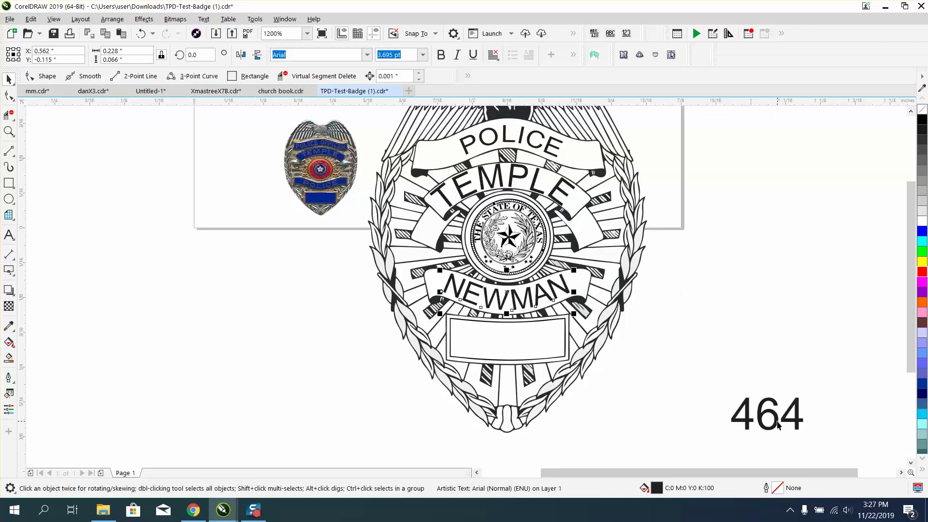
- Drag 464 into the bottom nameplate, delete the leftover red curve, and zoom onto the badge
left_click_drag(774, 411, 508, 346)
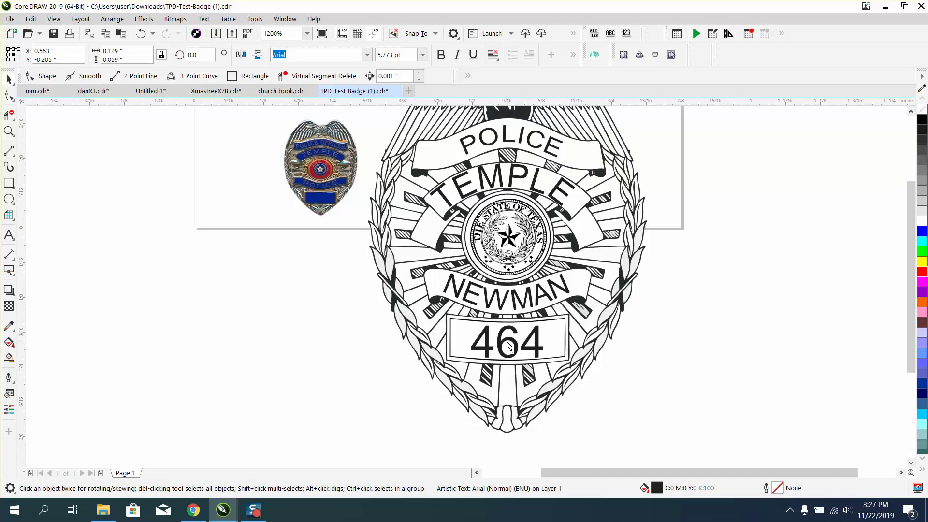
scroll(709, 343, "down", 2)
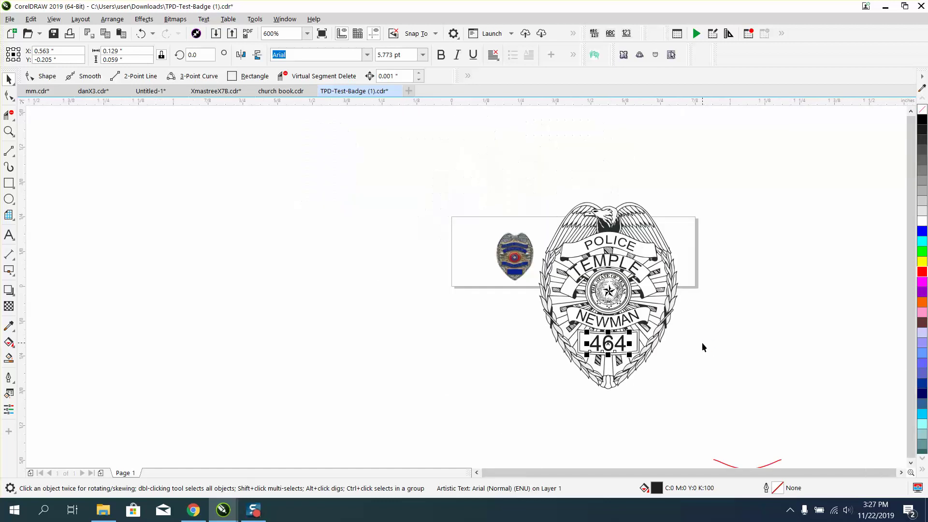
left_click(725, 465)
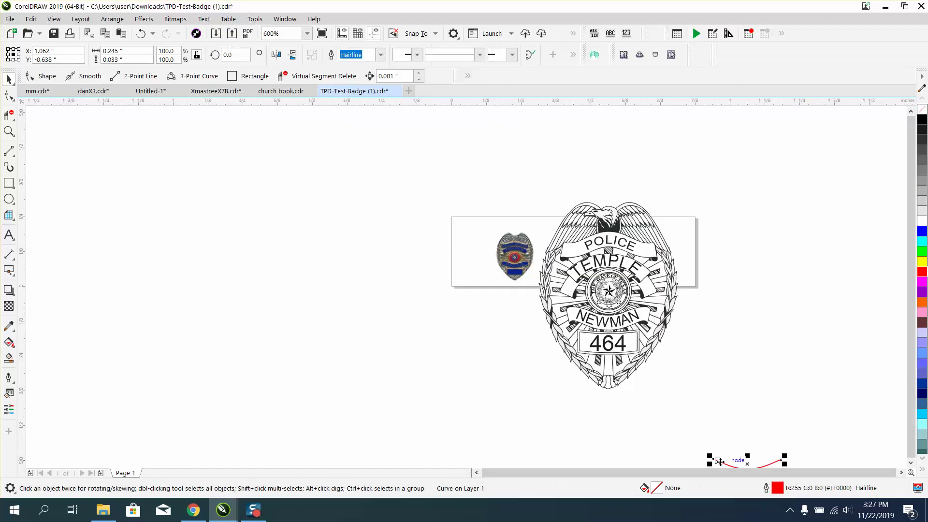
key("Delete")
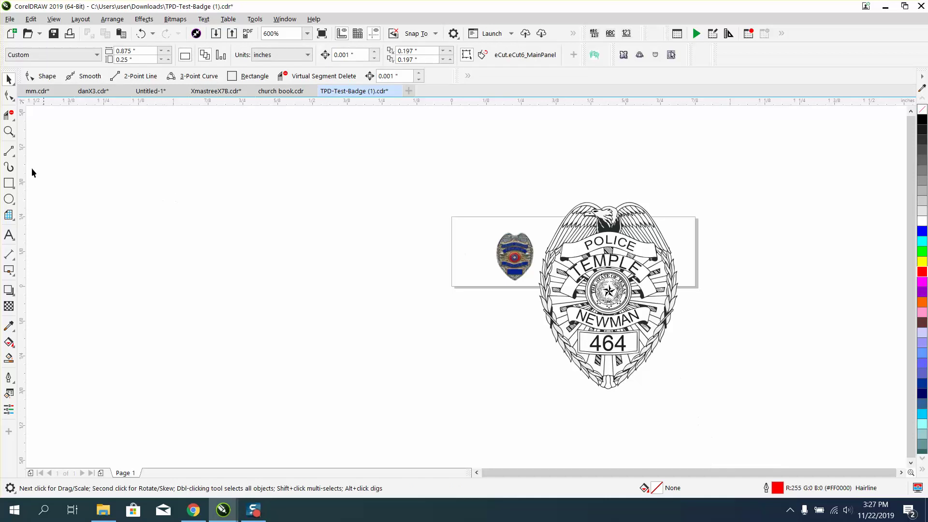
left_click(9, 131)
left_click_drag(525, 198, 726, 393)
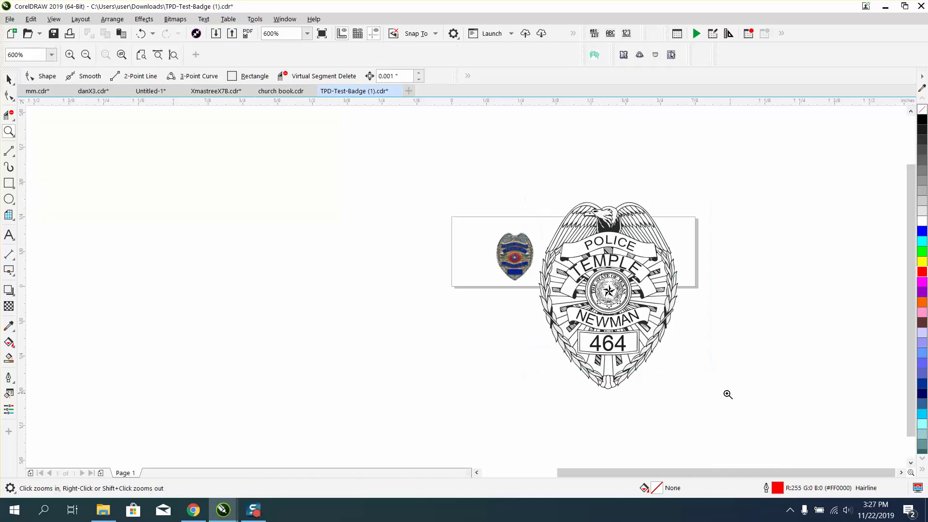